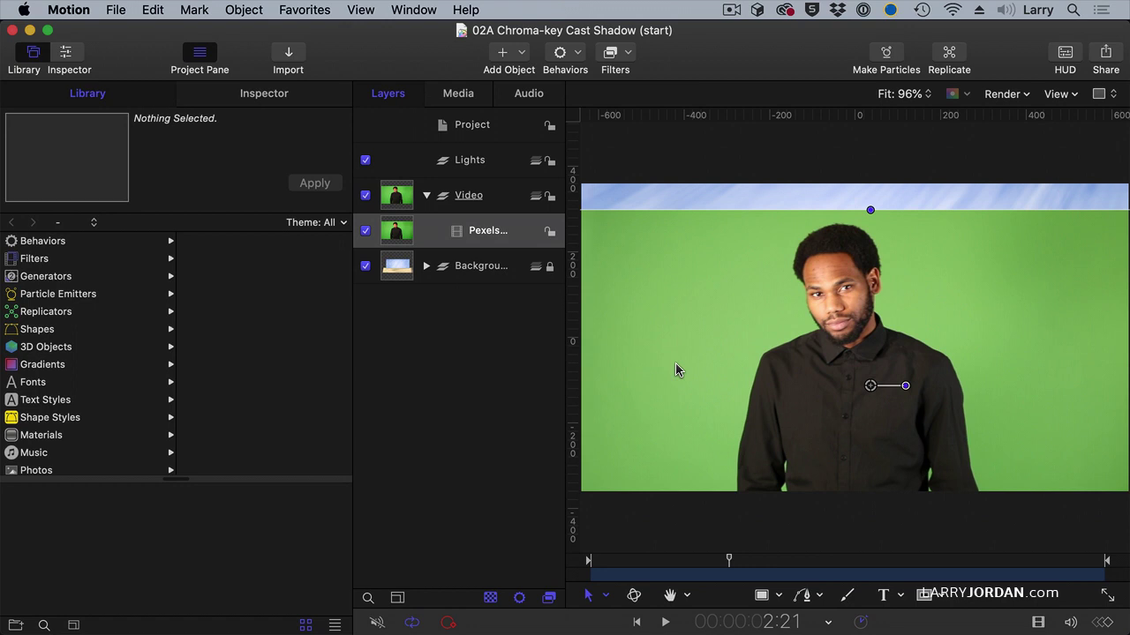
Step: Hide and re-show the green-screen clip to check the background, then select it and open Filters
left_click(365, 231)
left_click(436, 266)
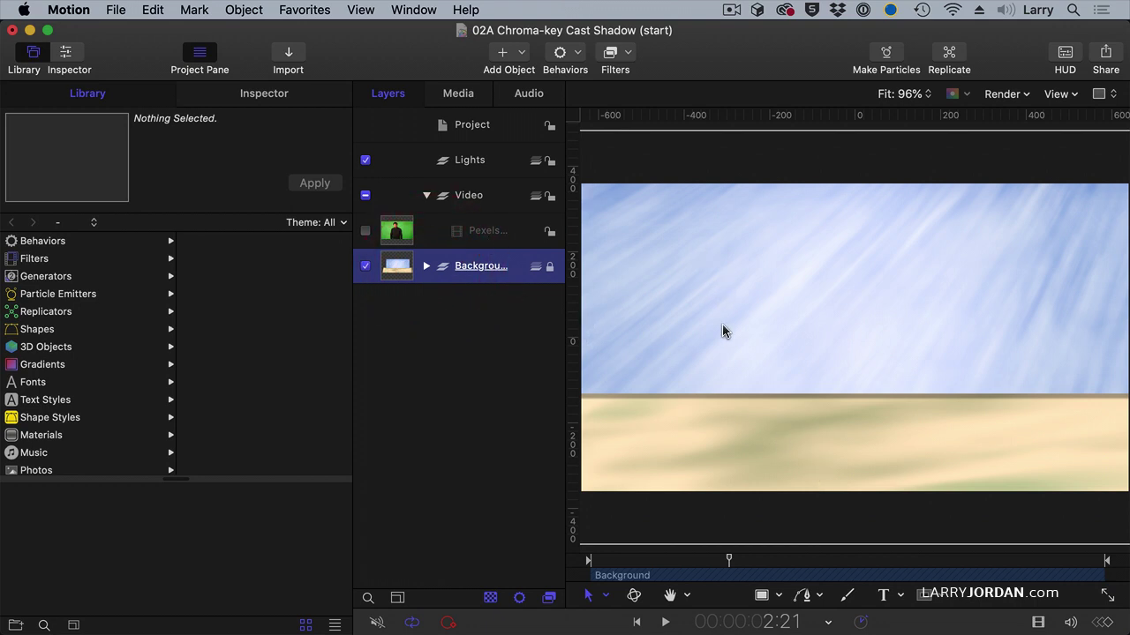
left_click(365, 230)
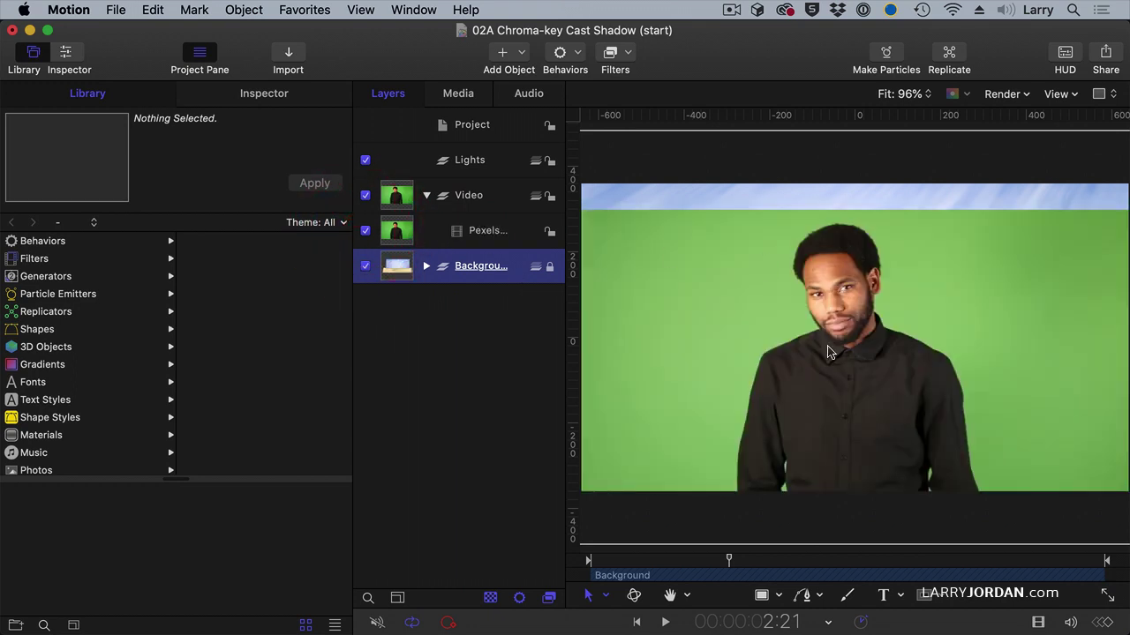
left_click(477, 235)
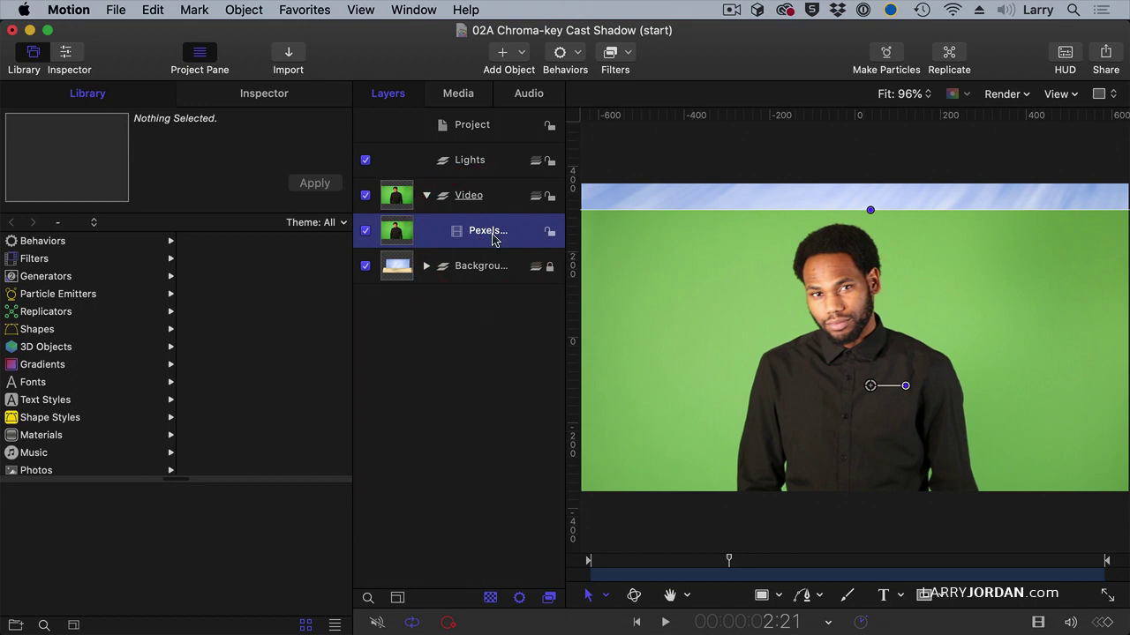
left_click(610, 52)
Step: Apply a Keying > Keyer filter to the green-screen clip and show its Inspector settings
mouse_move(643, 344)
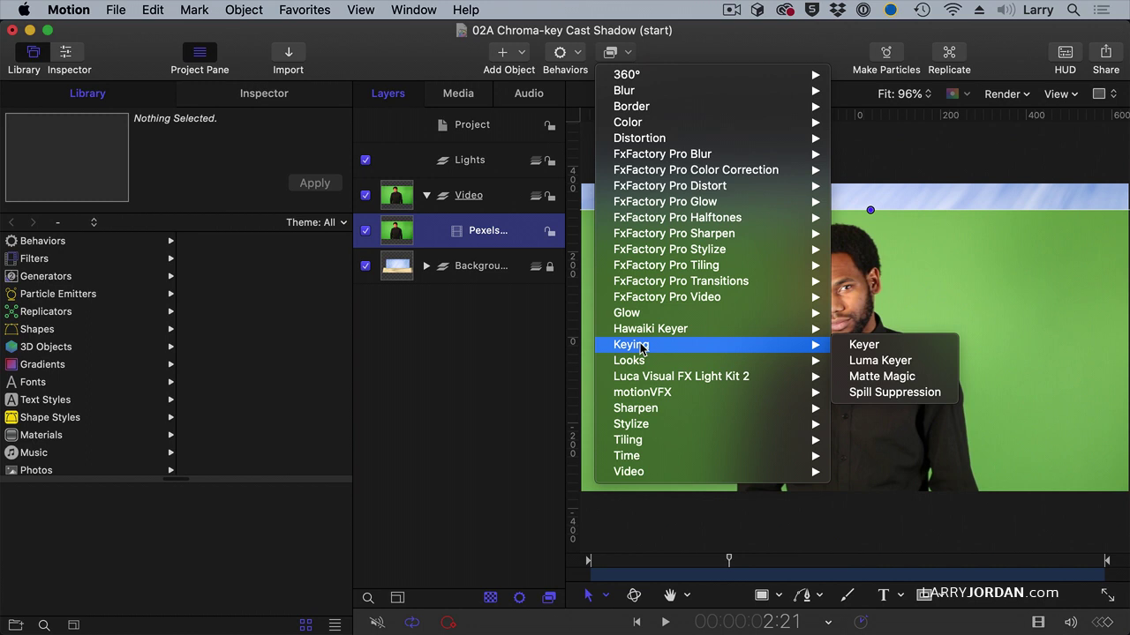
left_click(872, 347)
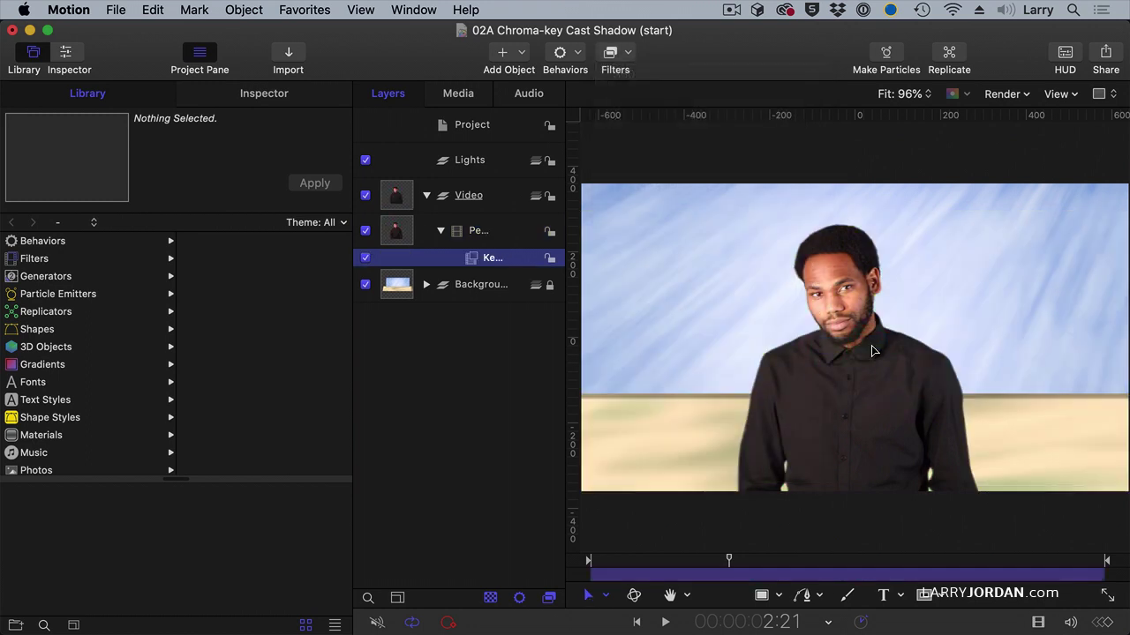
left_click(507, 258)
left_click(277, 103)
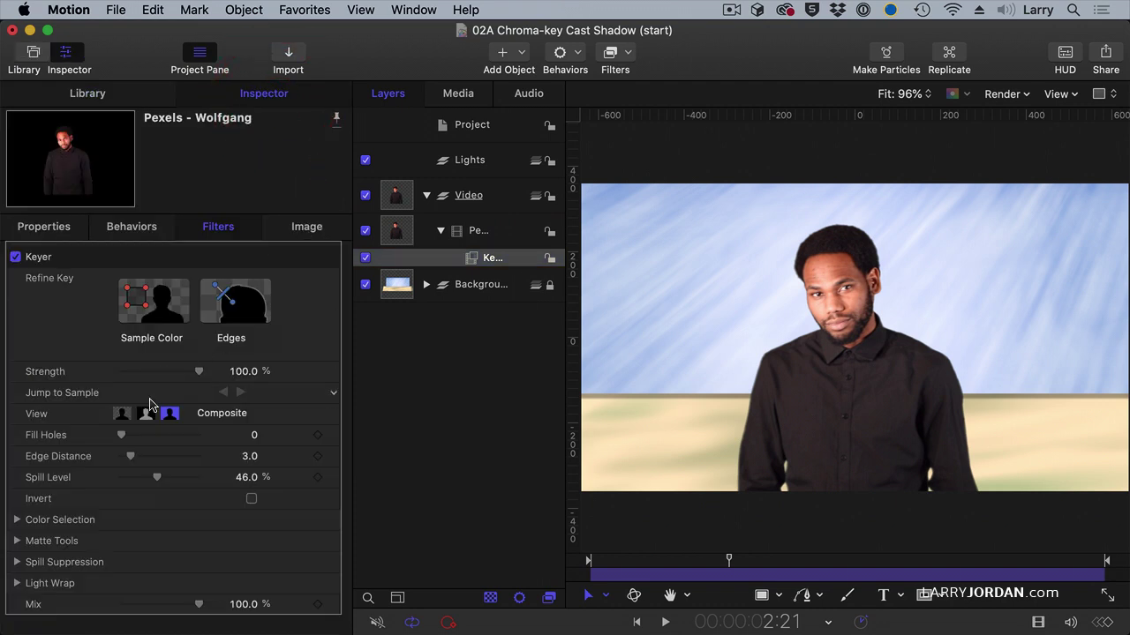
Step: Set the Keyer's Matte Tools Shrink/Expand to -2.0
left_click(16, 541)
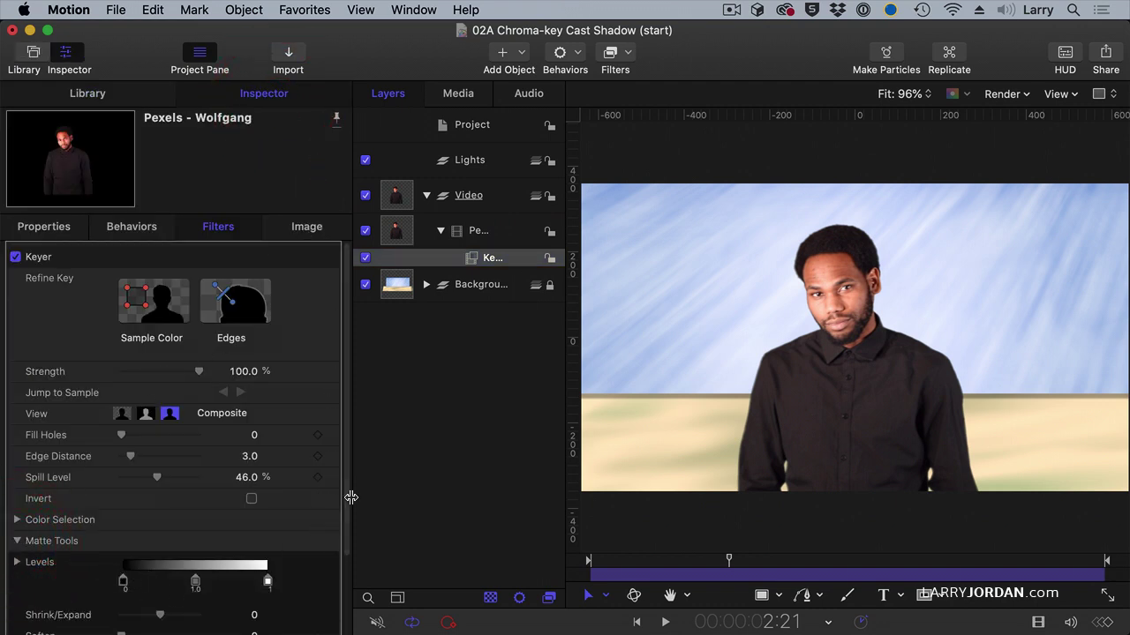
left_click(349, 573)
left_click_drag(160, 533, 154, 533)
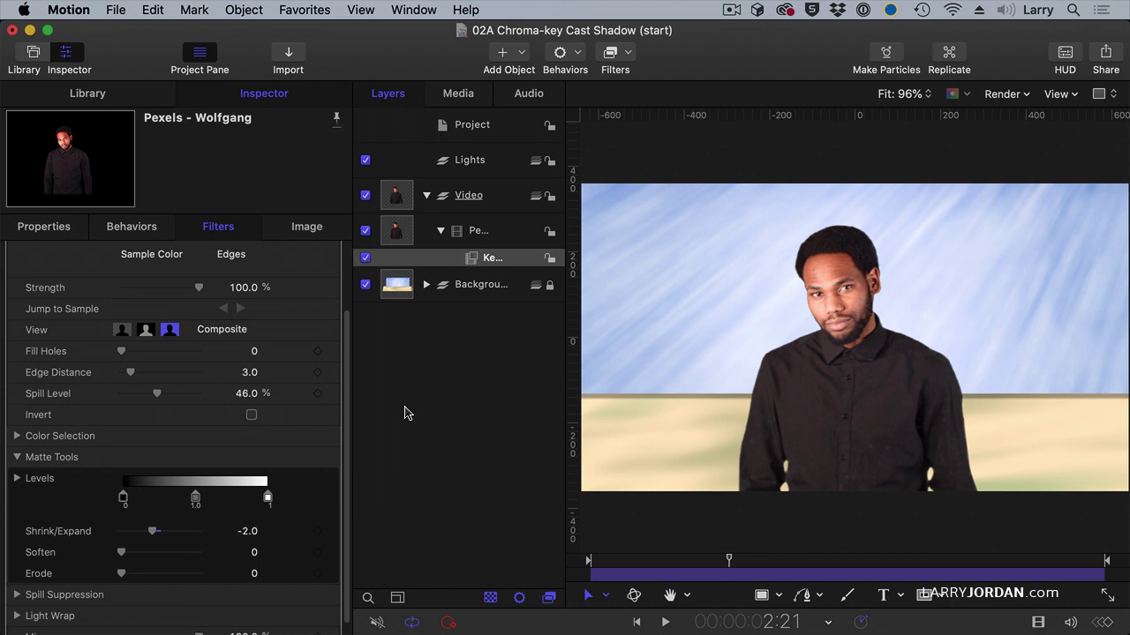
left_click(482, 165)
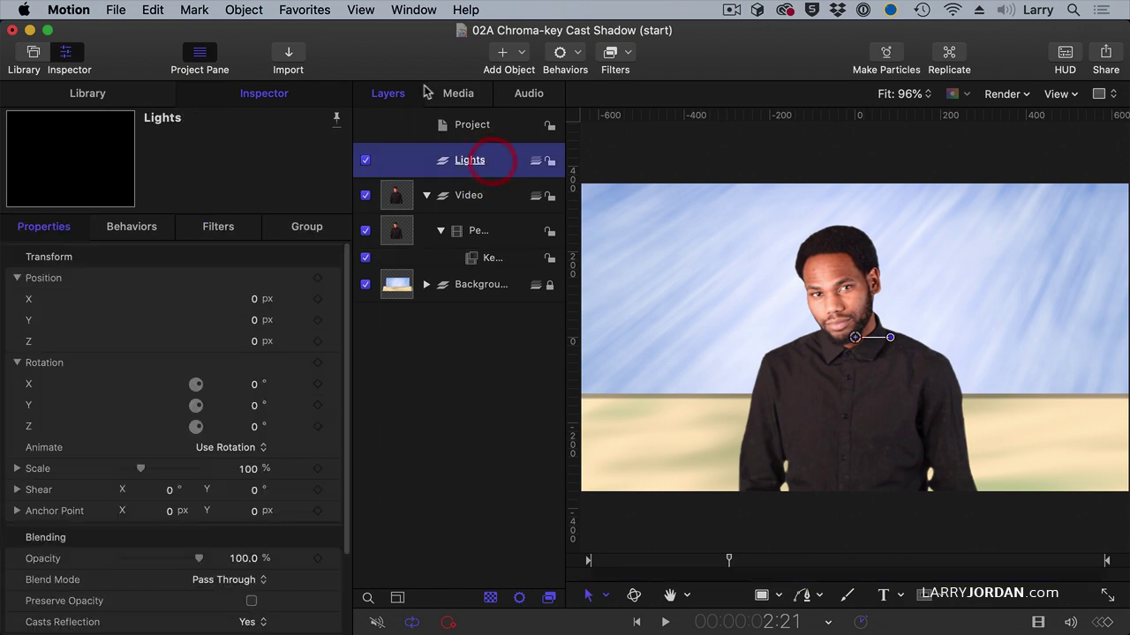
Step: Add a new point light named 'Ambience' and move it into the Lights group
left_click(248, 11)
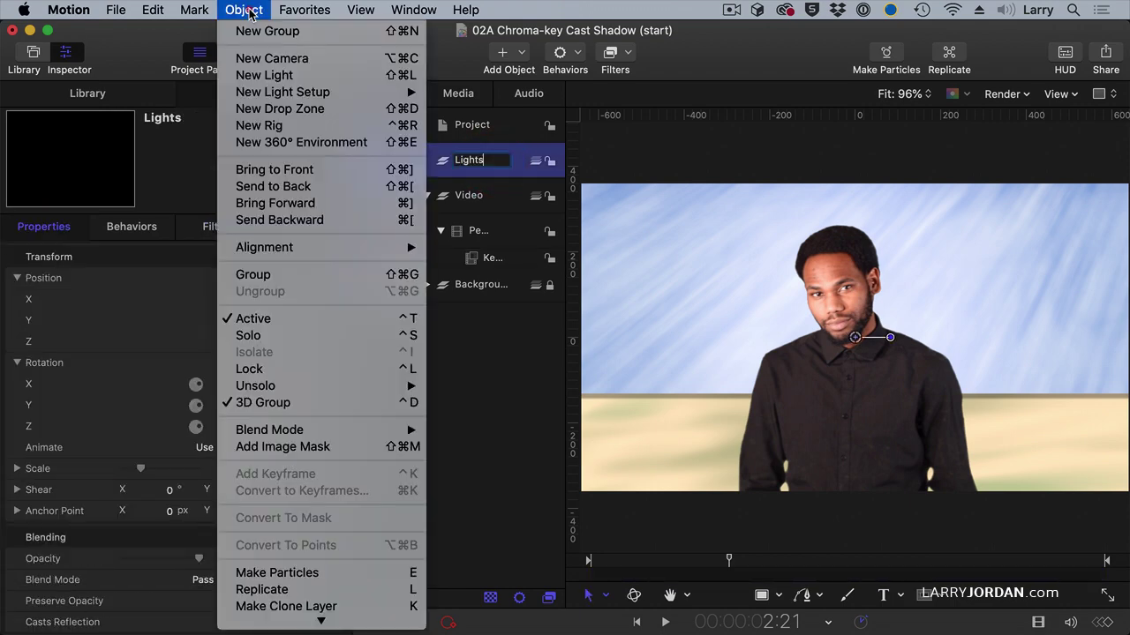
left_click(254, 76)
double_click(473, 159)
type("Ambience")
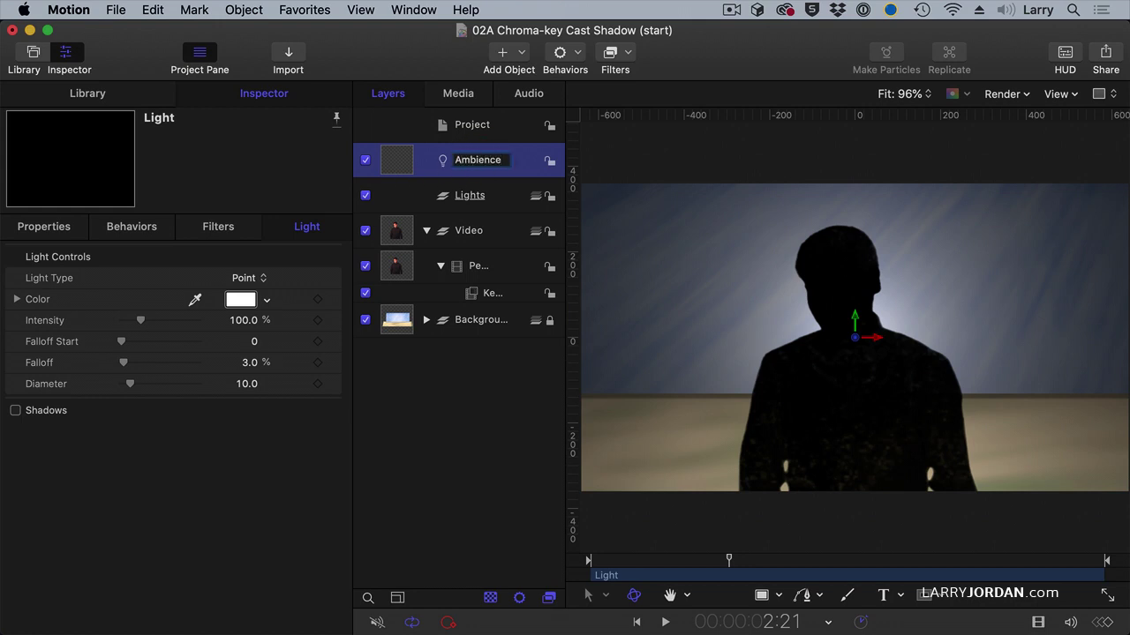
key("Return")
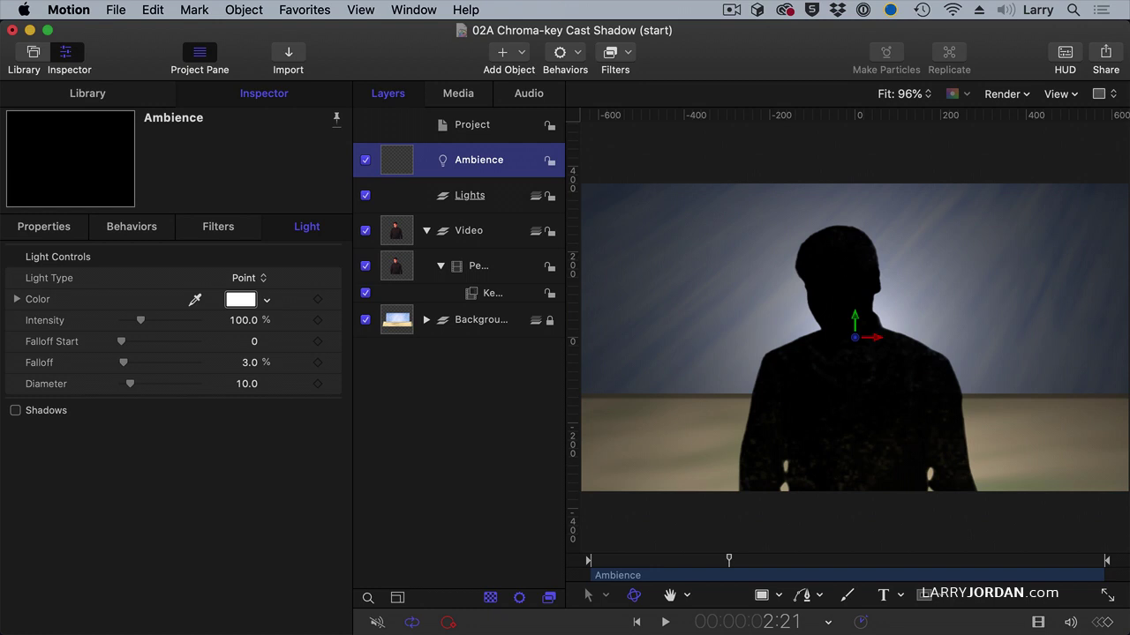
left_click_drag(504, 147, 495, 205)
double_click(492, 197)
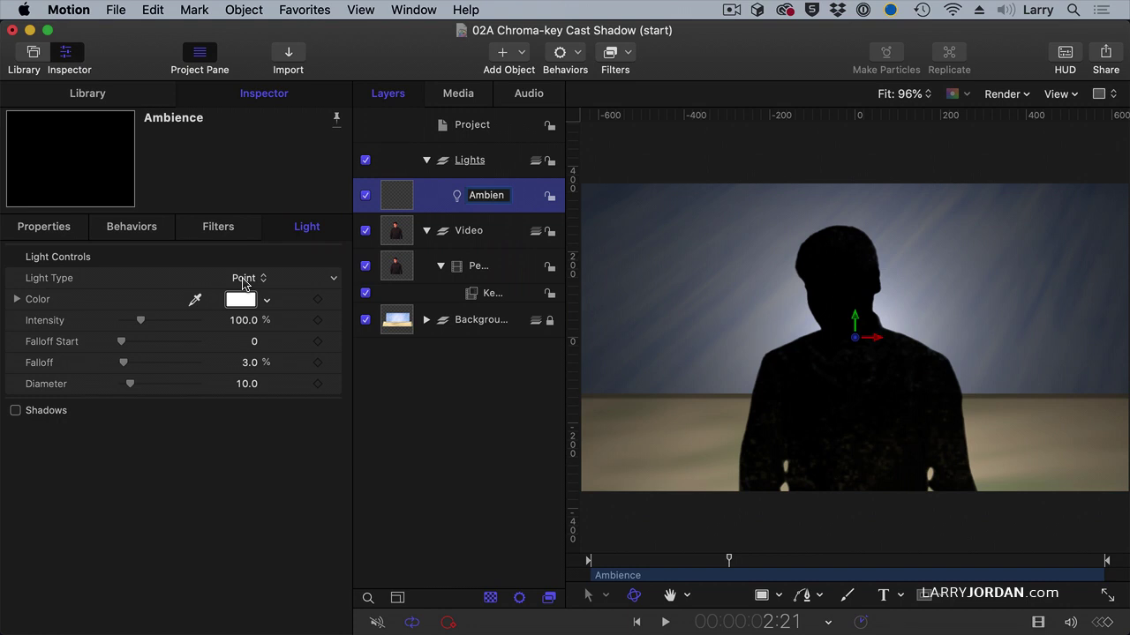
Step: Make the Ambience light an Ambient light colored red
left_click(244, 279)
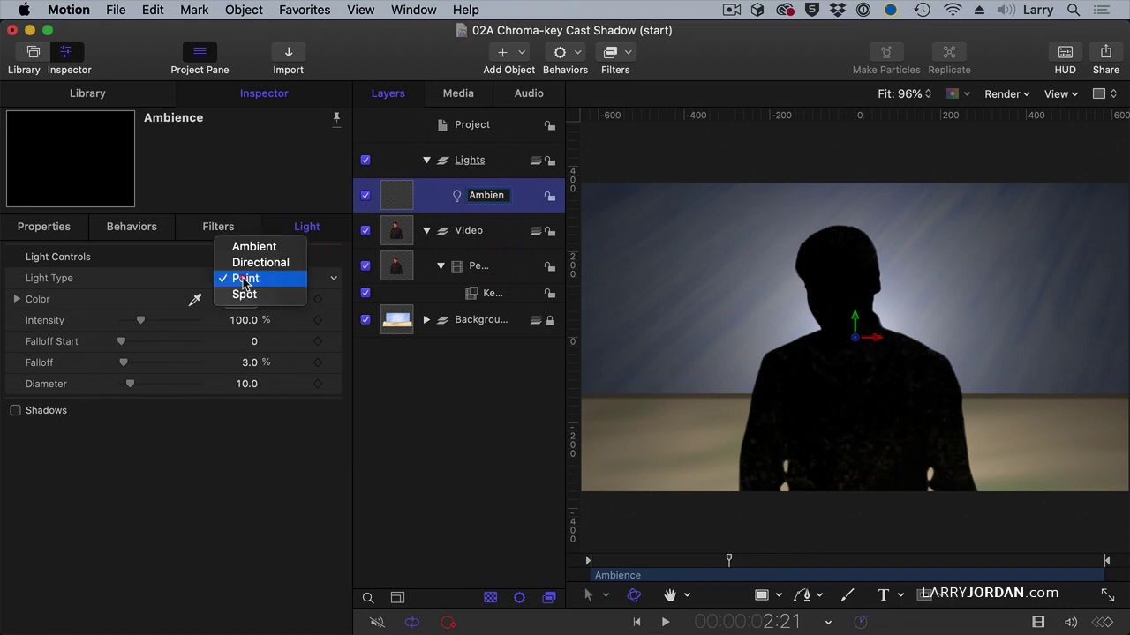
left_click(251, 249)
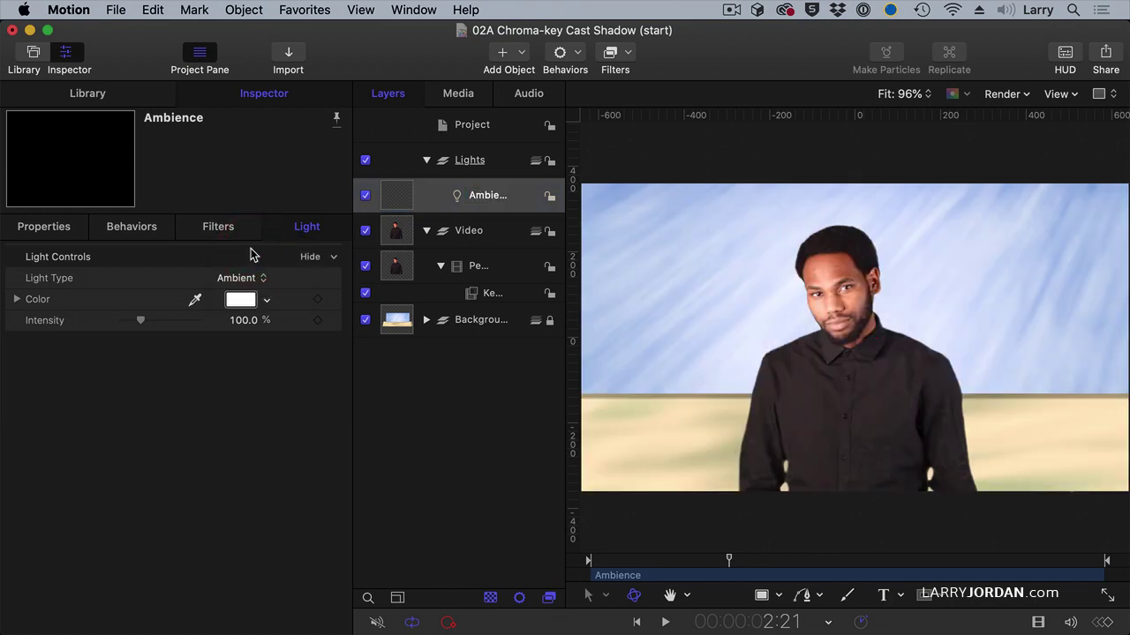
left_click(240, 299)
left_click_drag(588, 227, 628, 236)
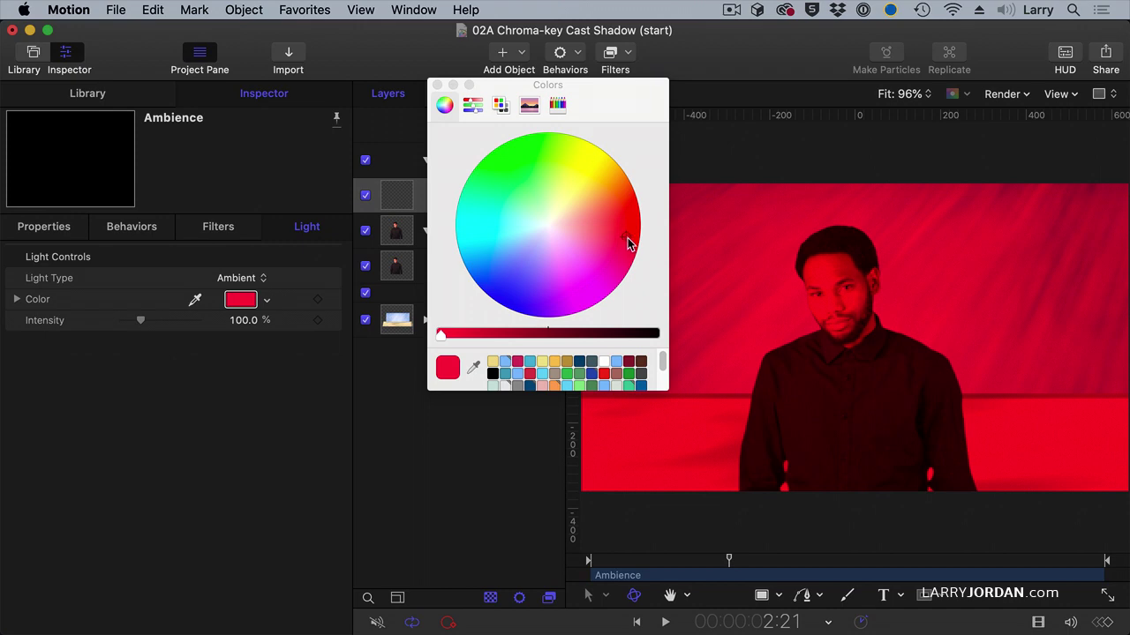
left_click(437, 85)
Step: Set the Ambience light's intensity to 5.0 %
left_click_drag(139, 321, 122, 323)
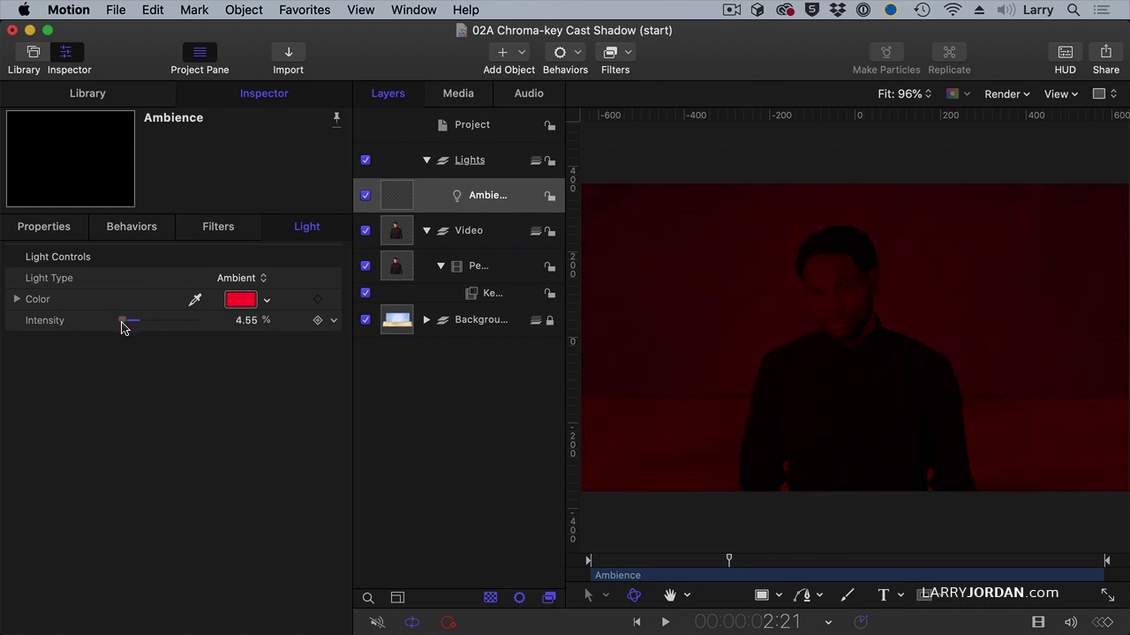
left_click(248, 321)
type("5.0")
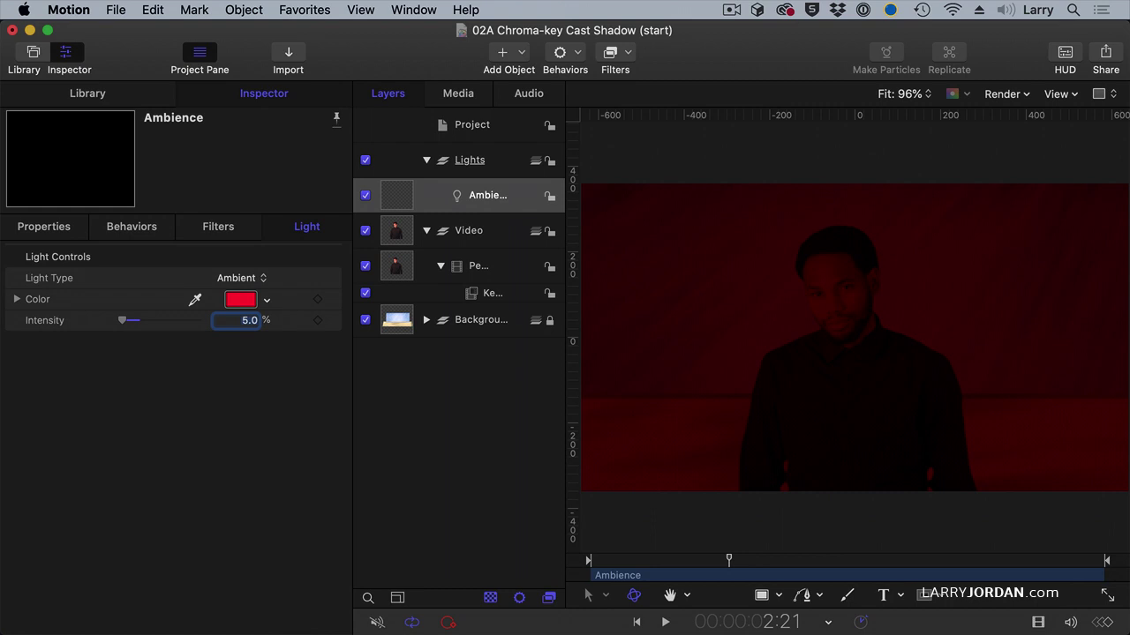
left_click(458, 160)
left_click(243, 10)
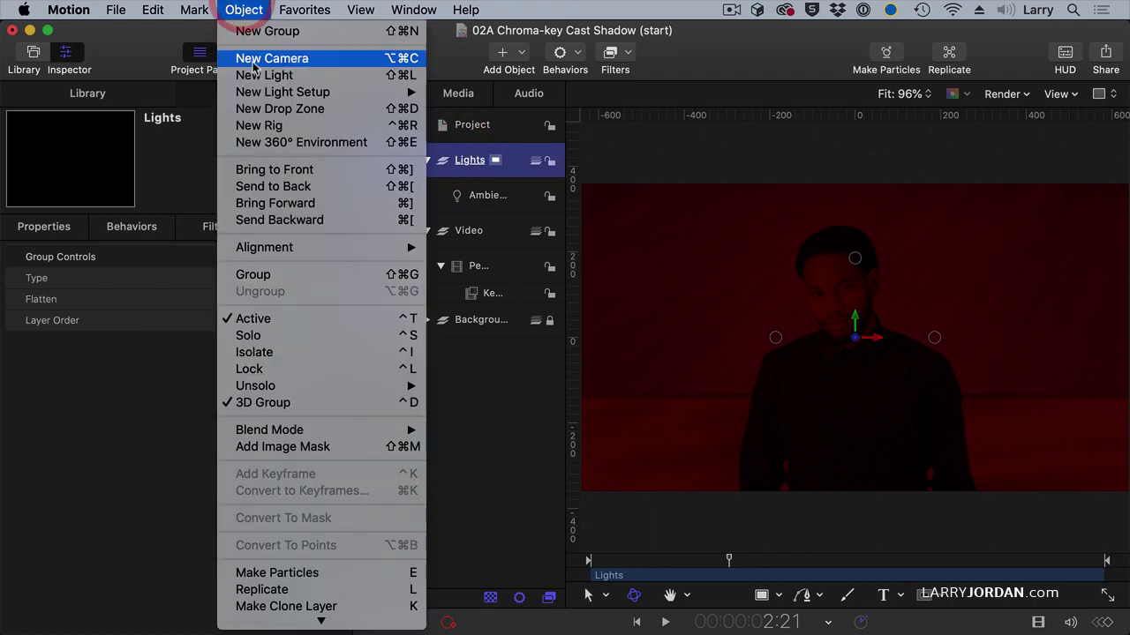
Step: Add a second white point light to the Lights group and shift it just left of centre
left_click(327, 77)
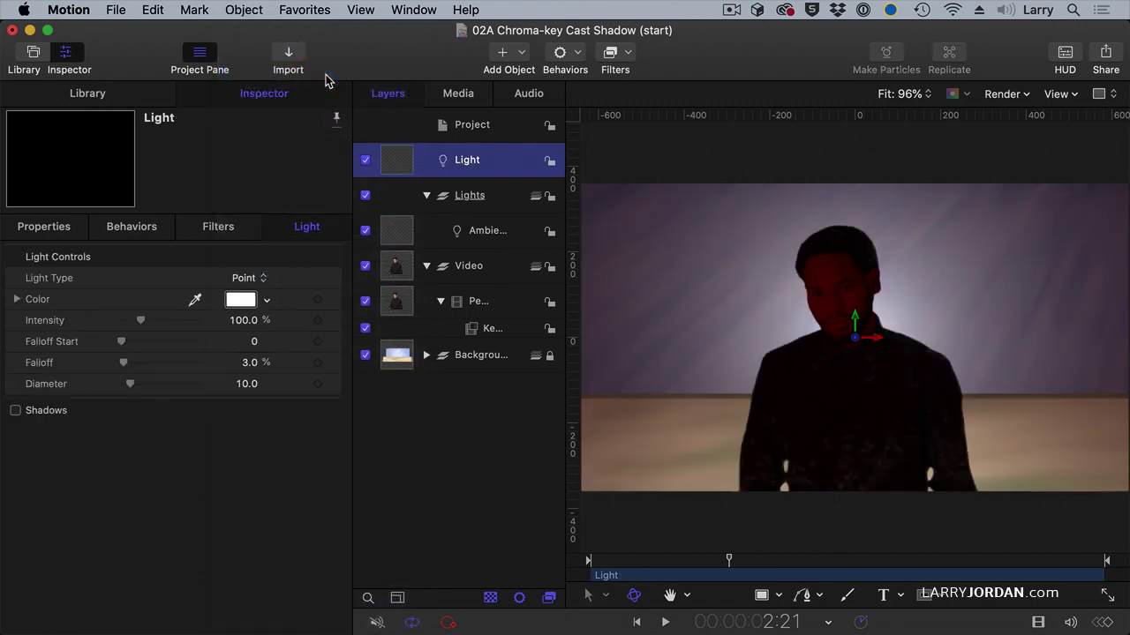
left_click_drag(492, 167, 492, 202)
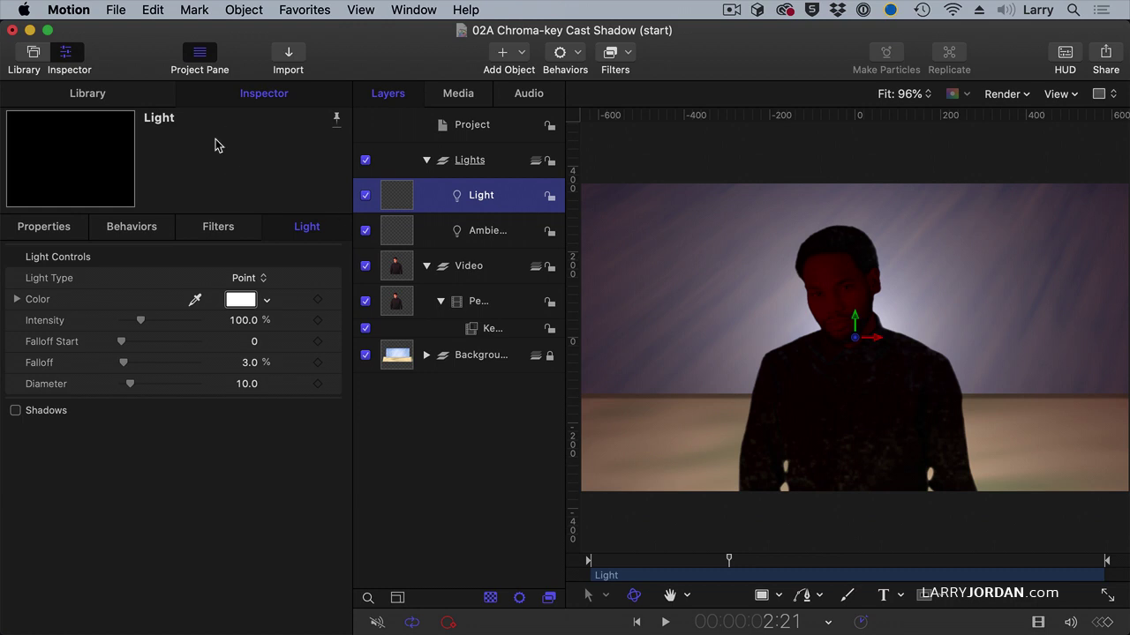
mouse_move(879, 343)
left_mouse_down()
mouse_move(909, 343)
mouse_move(849, 342)
mouse_move(826, 292)
mouse_move(839, 362)
mouse_move(865, 357)
left_mouse_up()
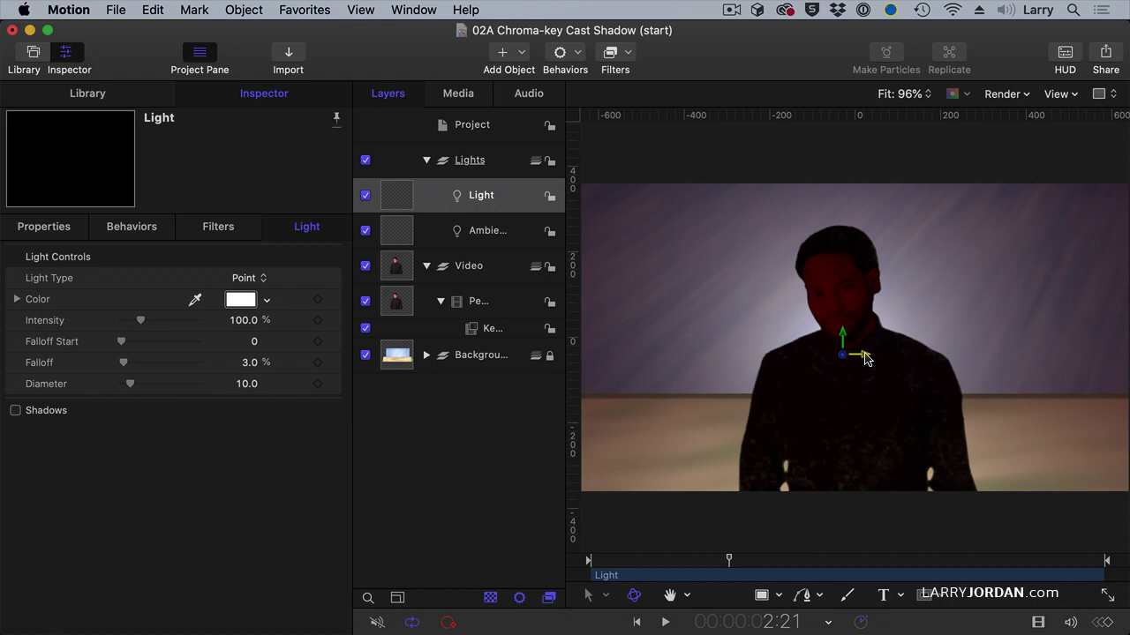
left_click_drag(864, 358, 869, 358)
left_click(68, 228)
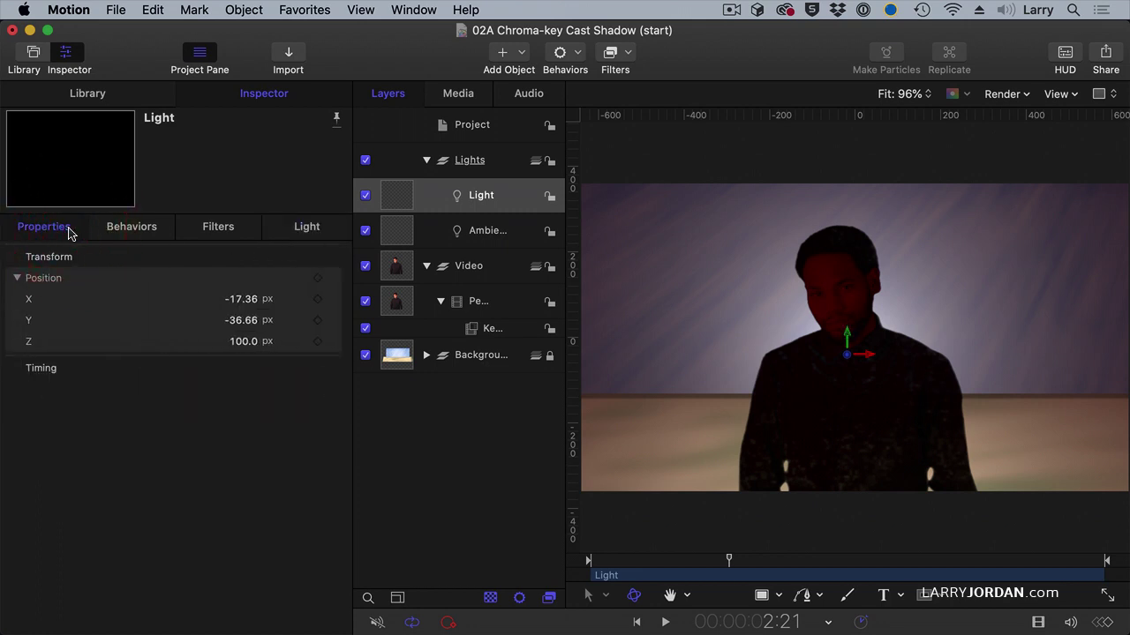
Step: Raise the point light's Z position to 418 px to brighten the man and backdrop
left_click_drag(244, 341, 243, 345)
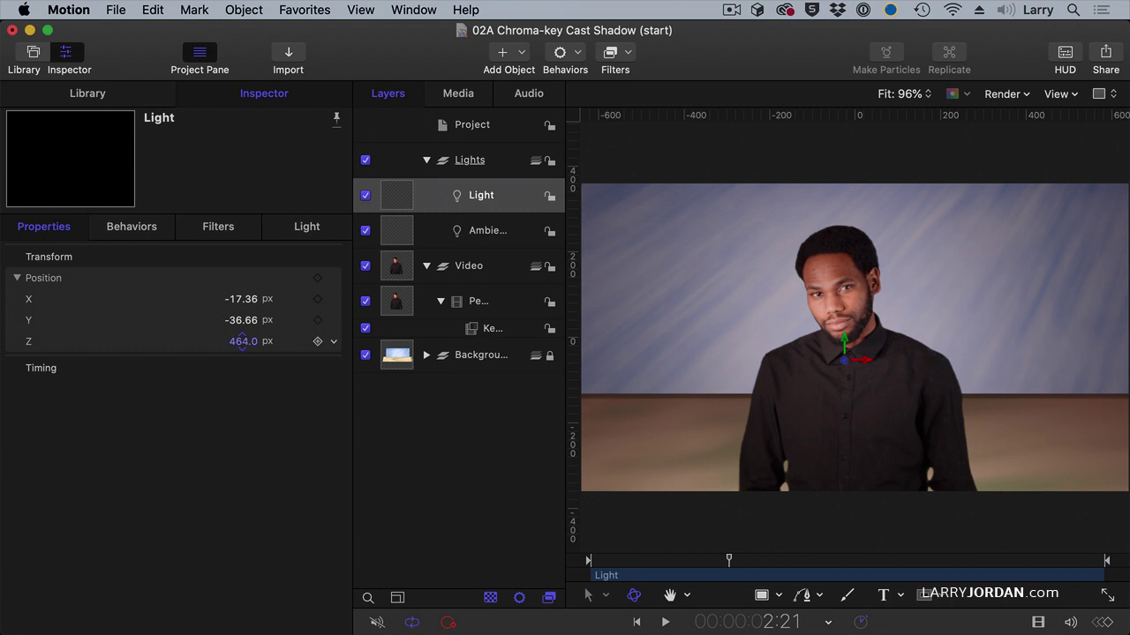
left_click_drag(242, 346, 241, 346)
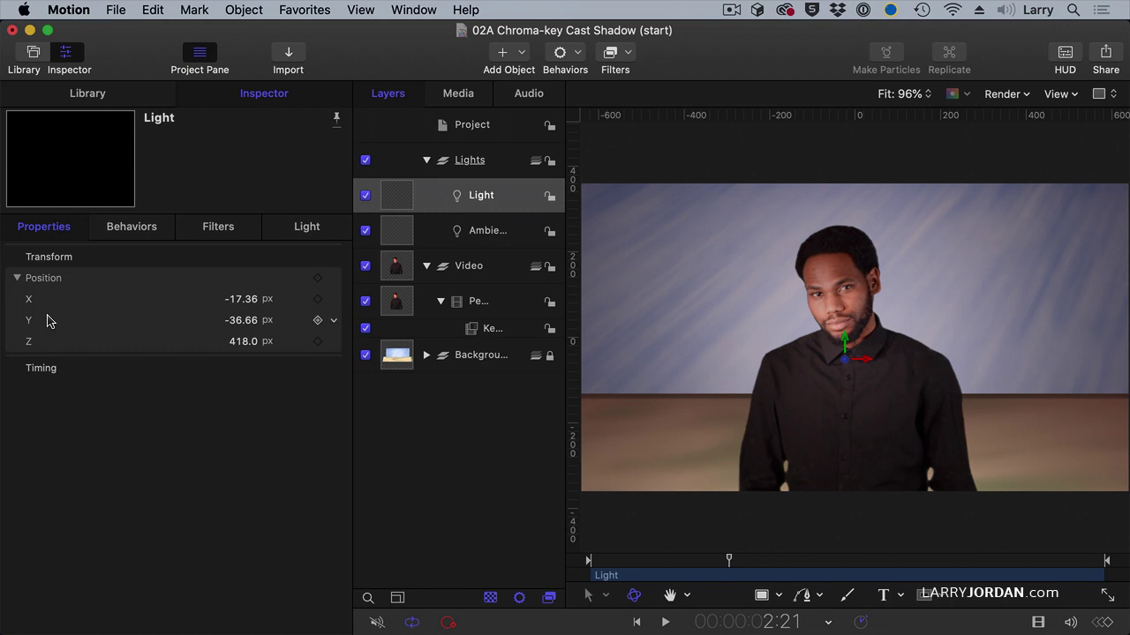
Step: Change the light to Directional and rotate it on the canvas
left_click(308, 230)
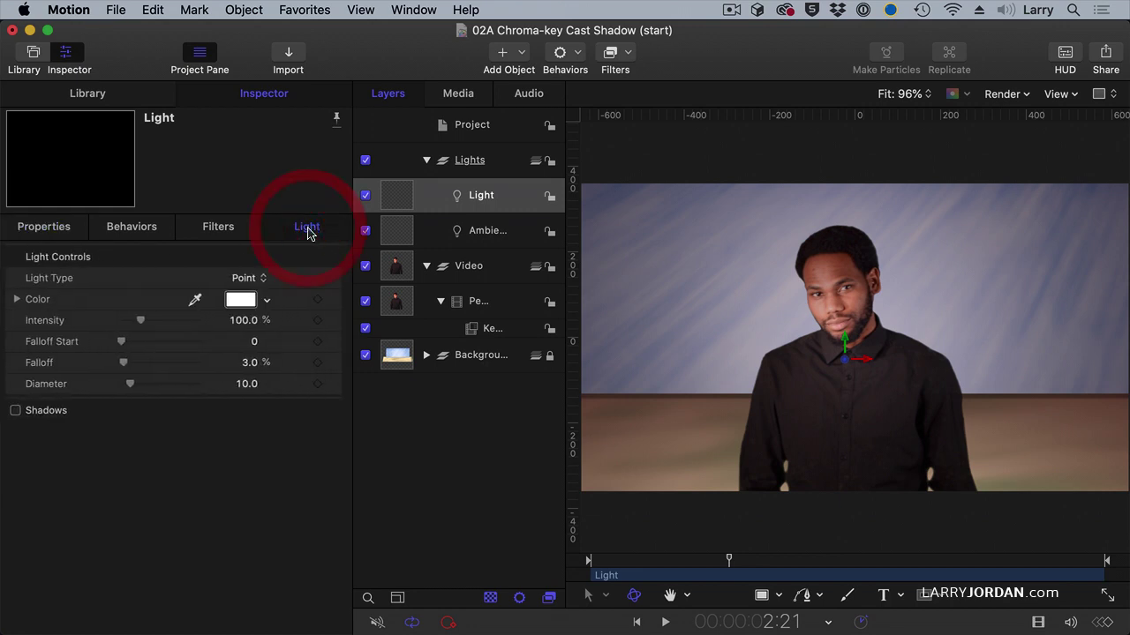
left_click(251, 278)
left_click(254, 263)
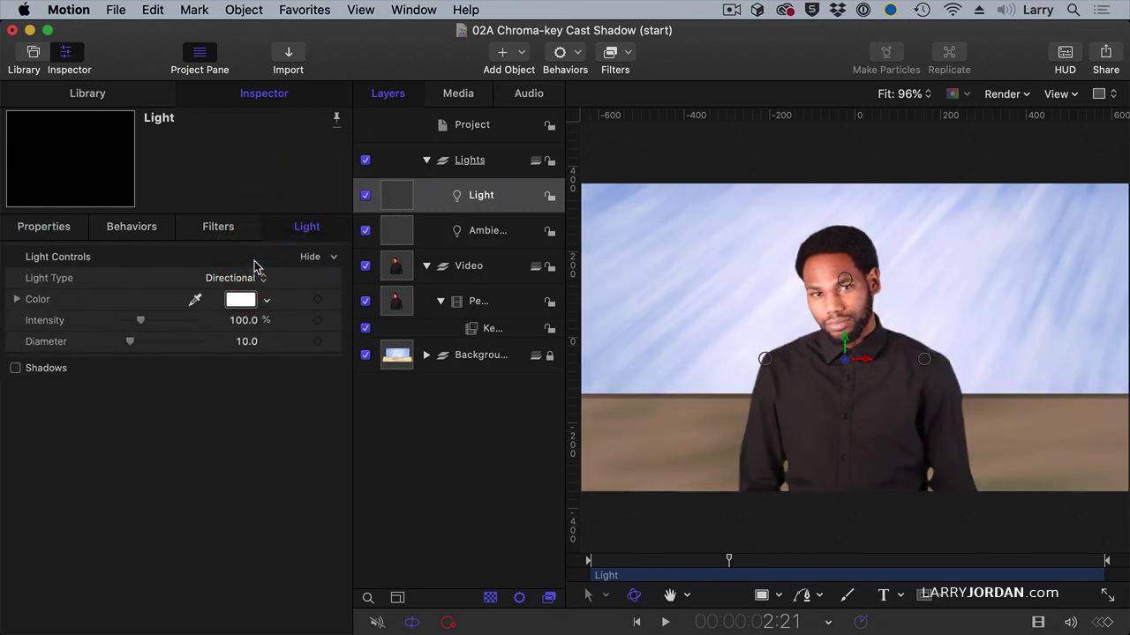
mouse_move(764, 362)
left_mouse_down()
mouse_move(835, 359)
mouse_move(774, 360)
left_mouse_up()
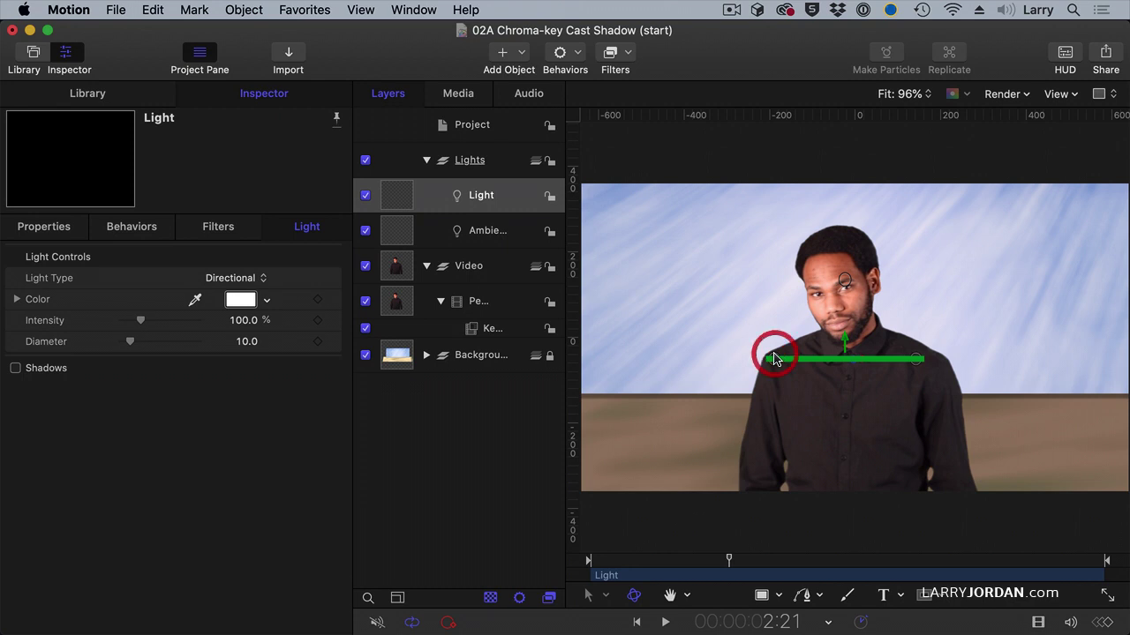
Step: Switch the light type to Spot with a 45° cone
left_click(236, 278)
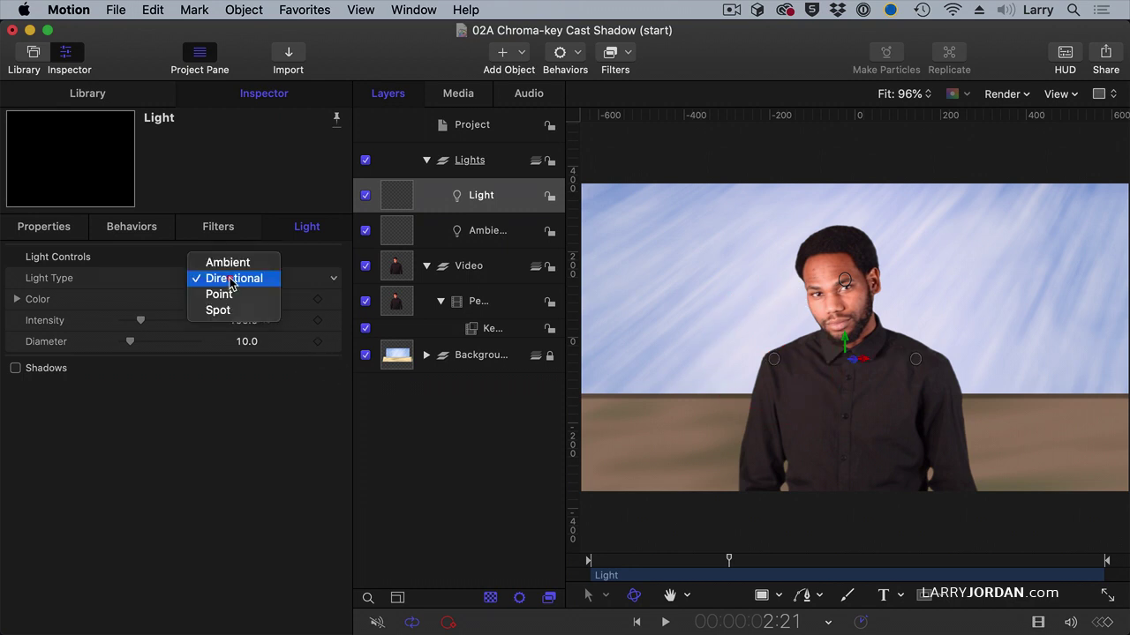
left_click(225, 310)
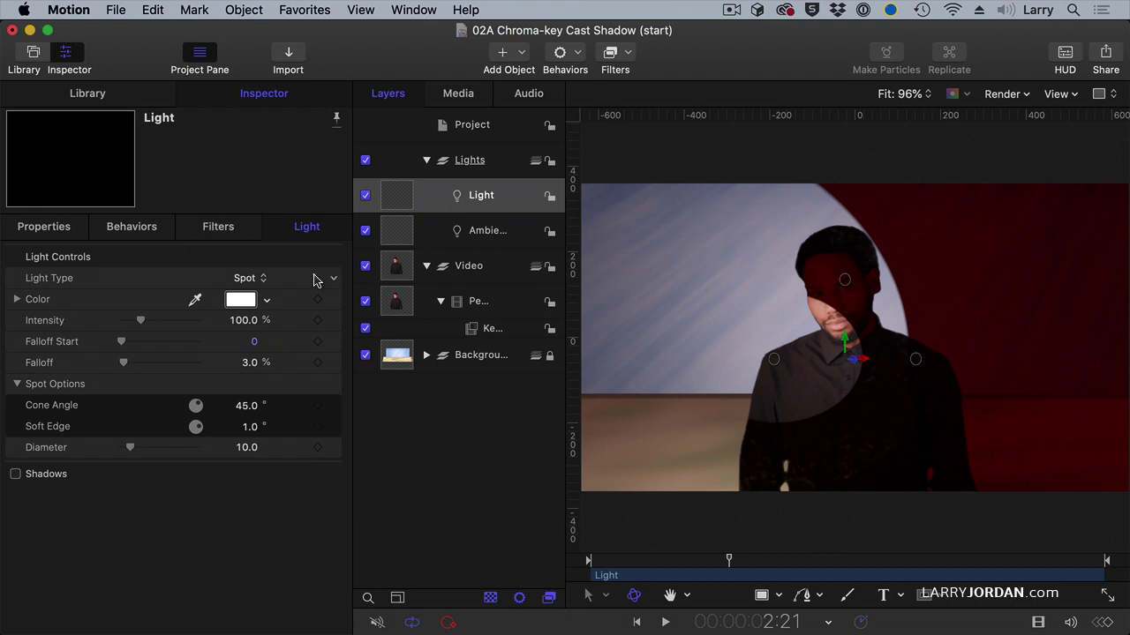
left_click(35, 231)
Step: Reset the spotlight's position and rotation, then set its Position Z to 503 px
left_click(335, 281)
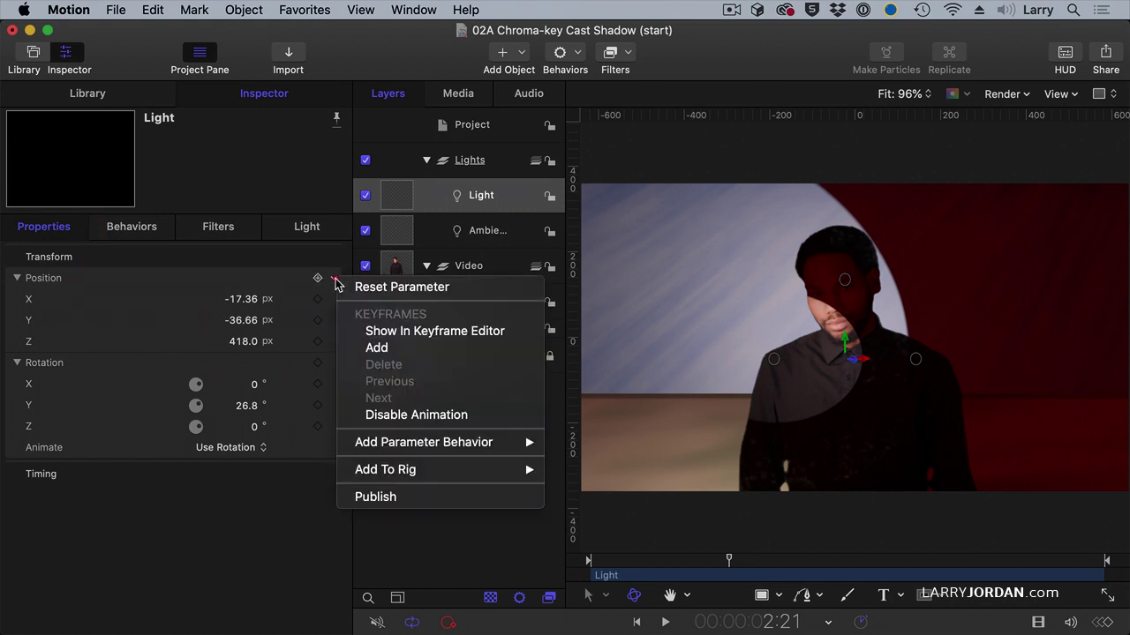
left_click(354, 286)
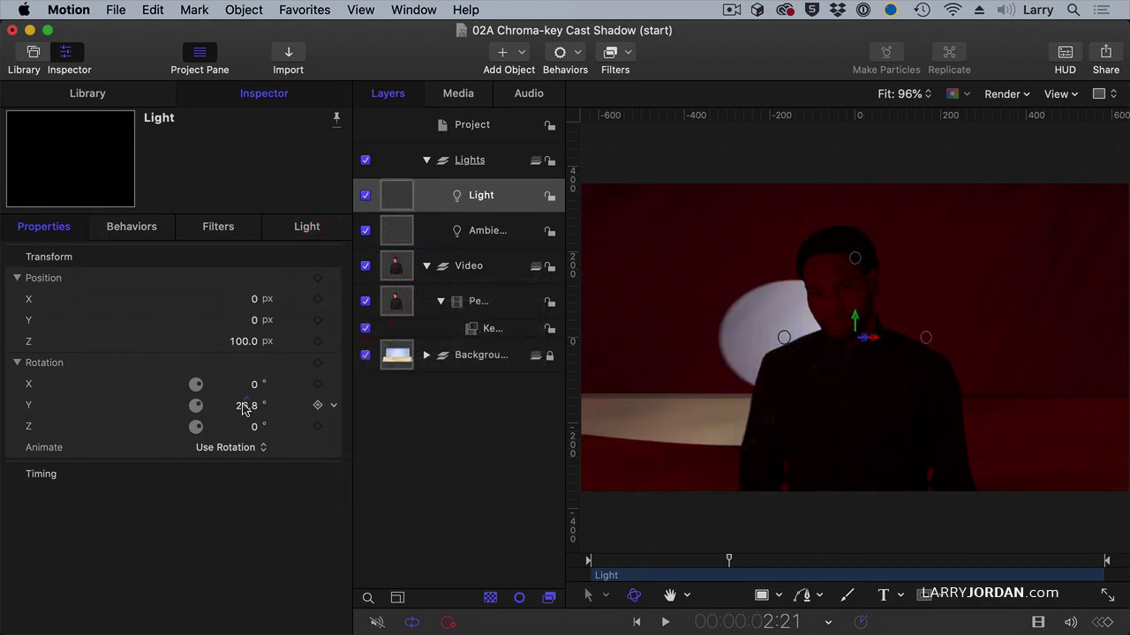
left_click(334, 364)
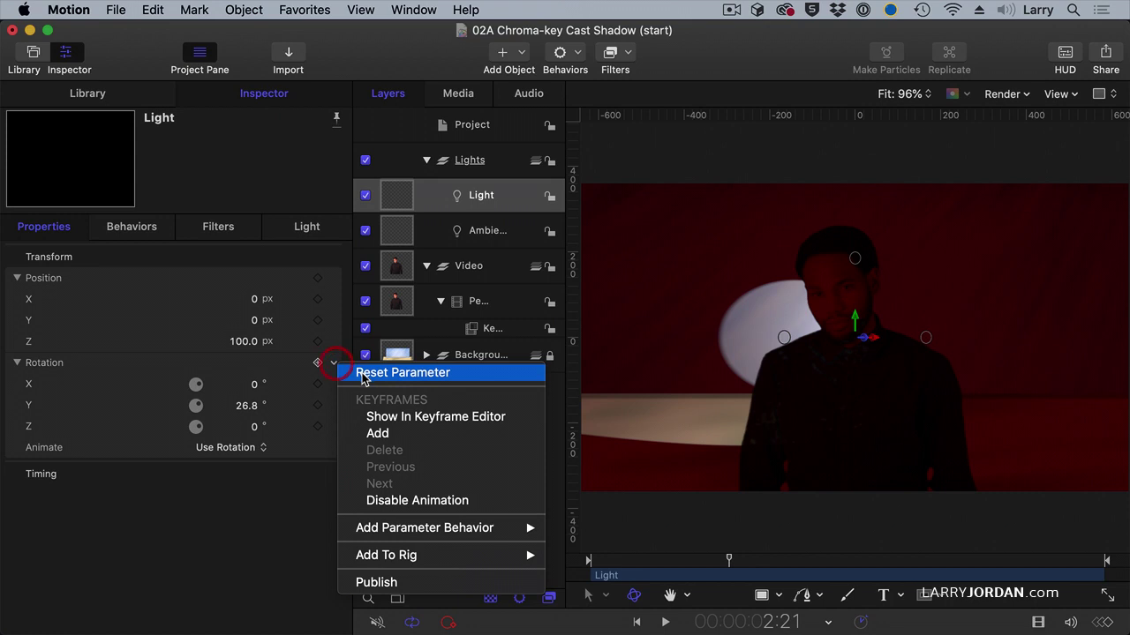
left_click(363, 375)
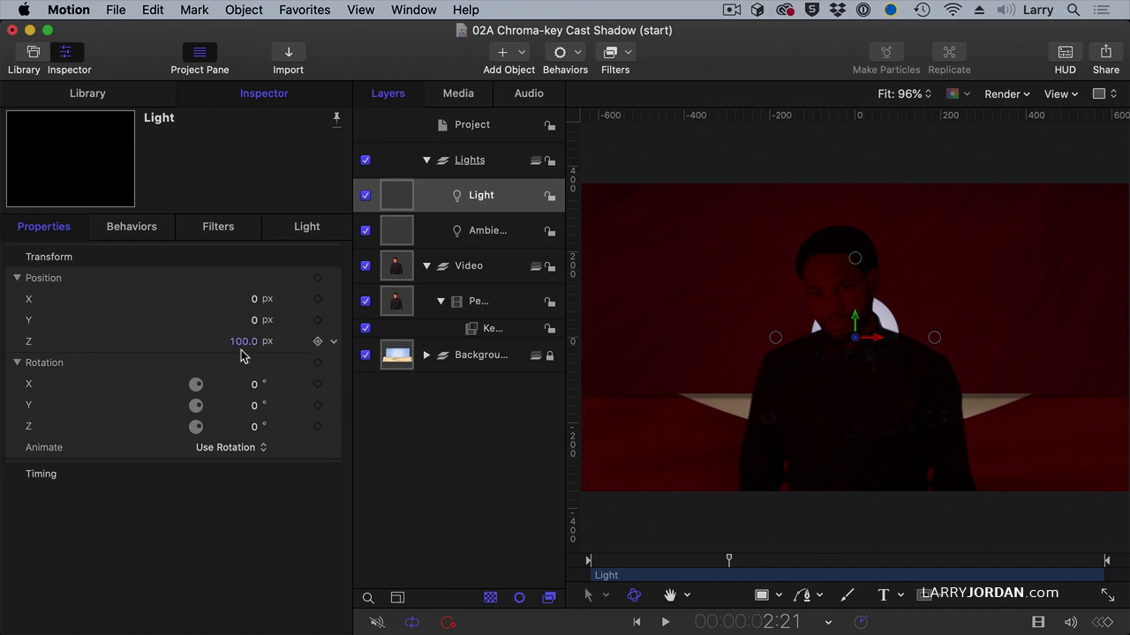
left_click_drag(245, 345, 242, 341)
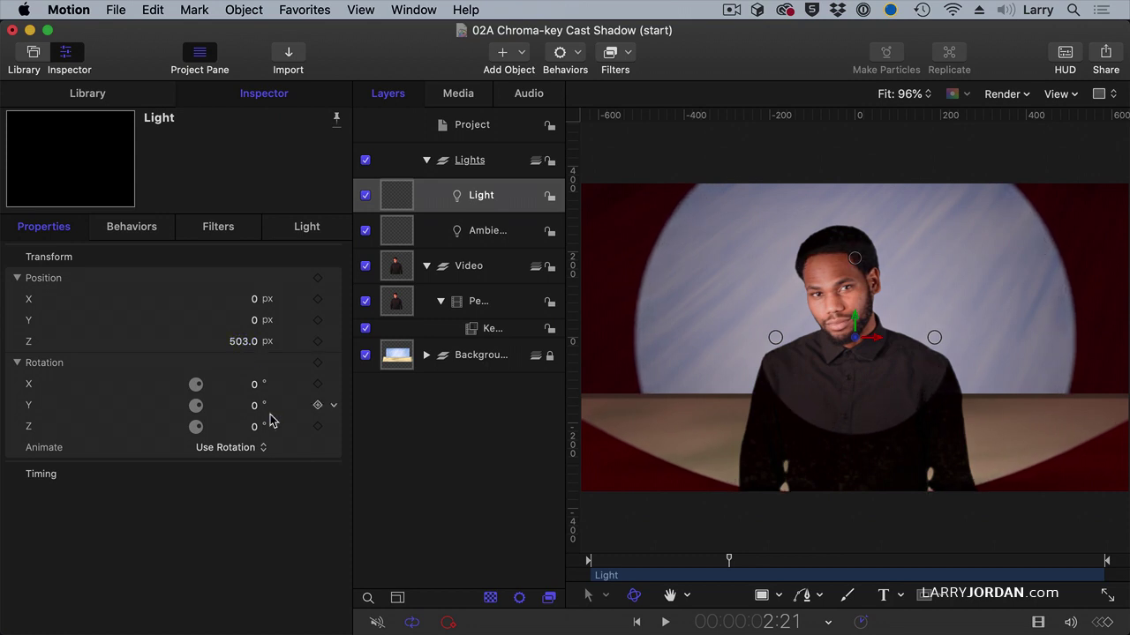
Step: Adjust the spotlight's cone, set soft edge to 14° and falloff to 8.68%
left_click(306, 227)
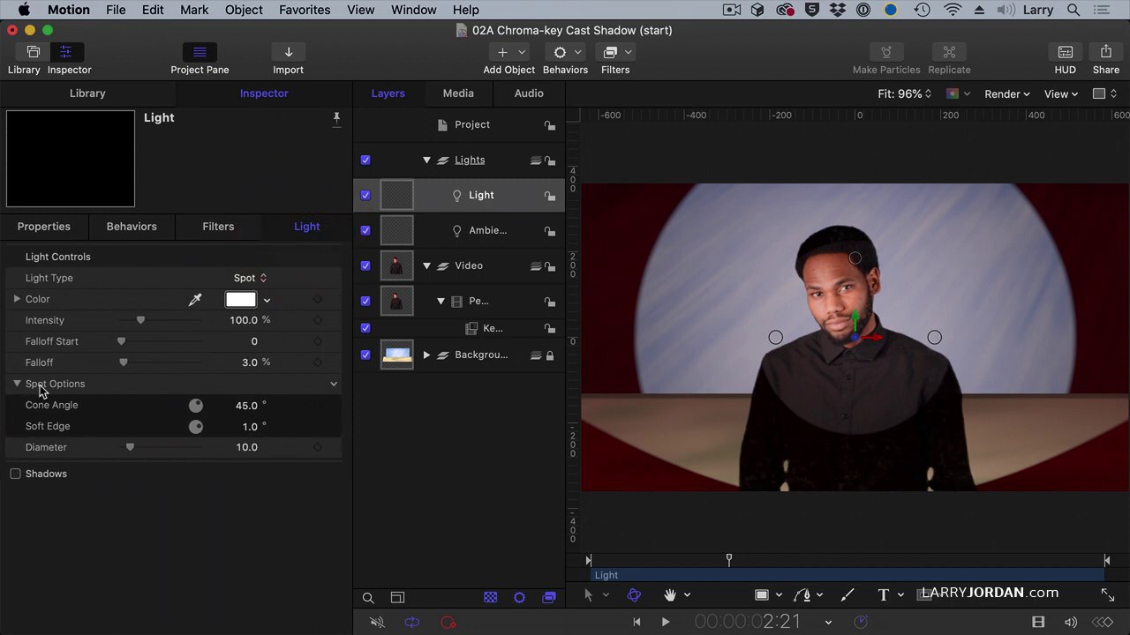
mouse_move(252, 409)
left_mouse_down()
mouse_move(224, 408)
mouse_move(249, 412)
left_mouse_up()
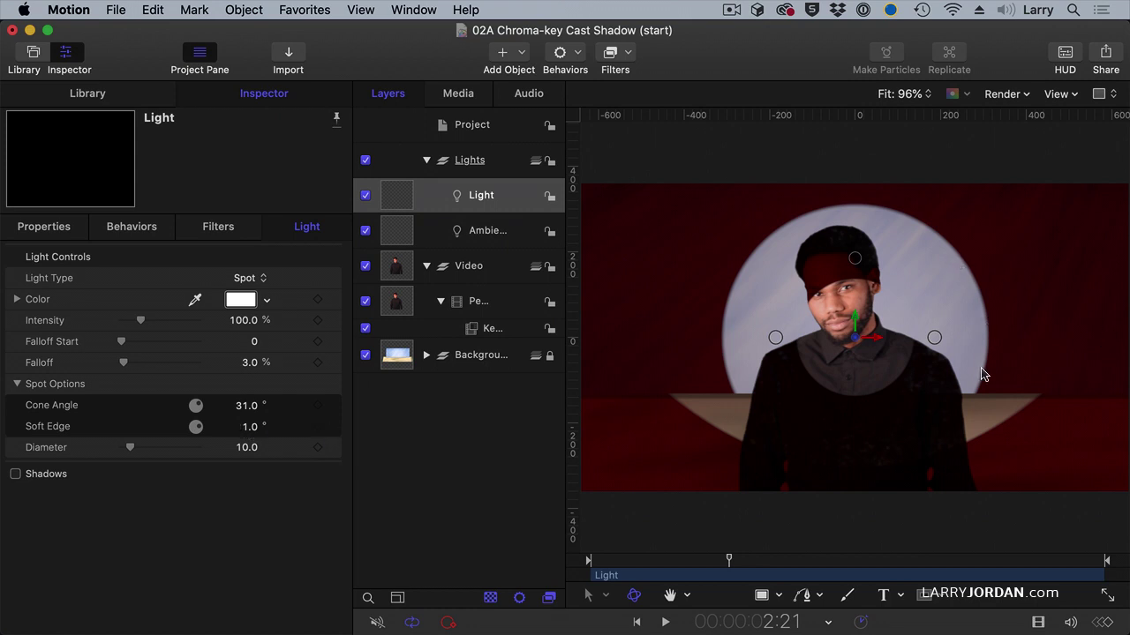
left_click_drag(247, 428, 243, 411)
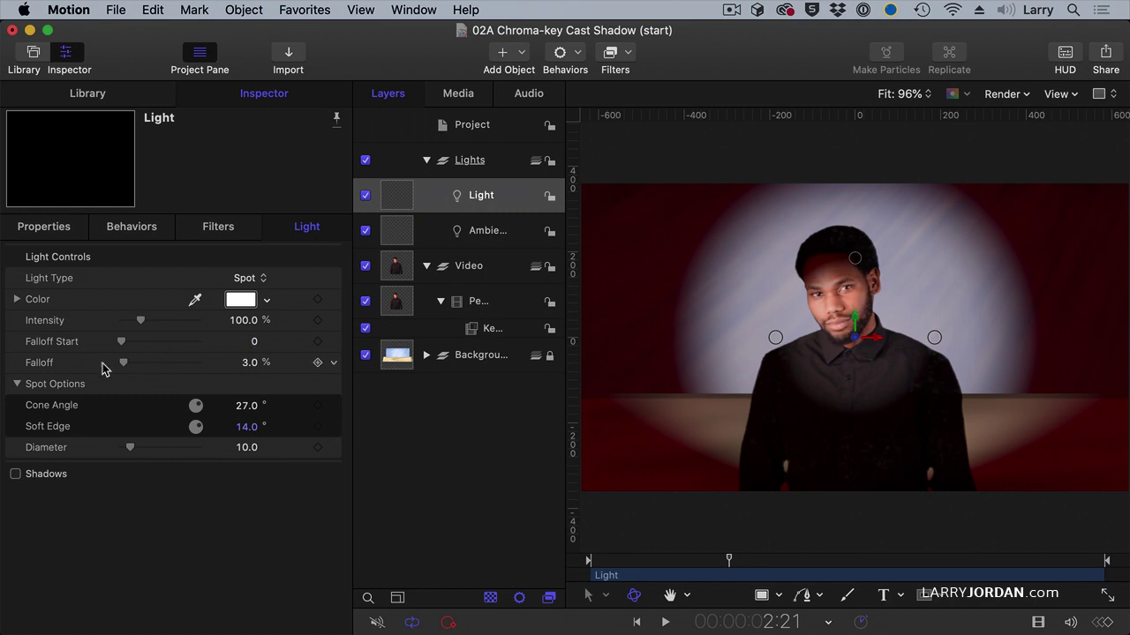
left_click_drag(121, 368, 128, 366)
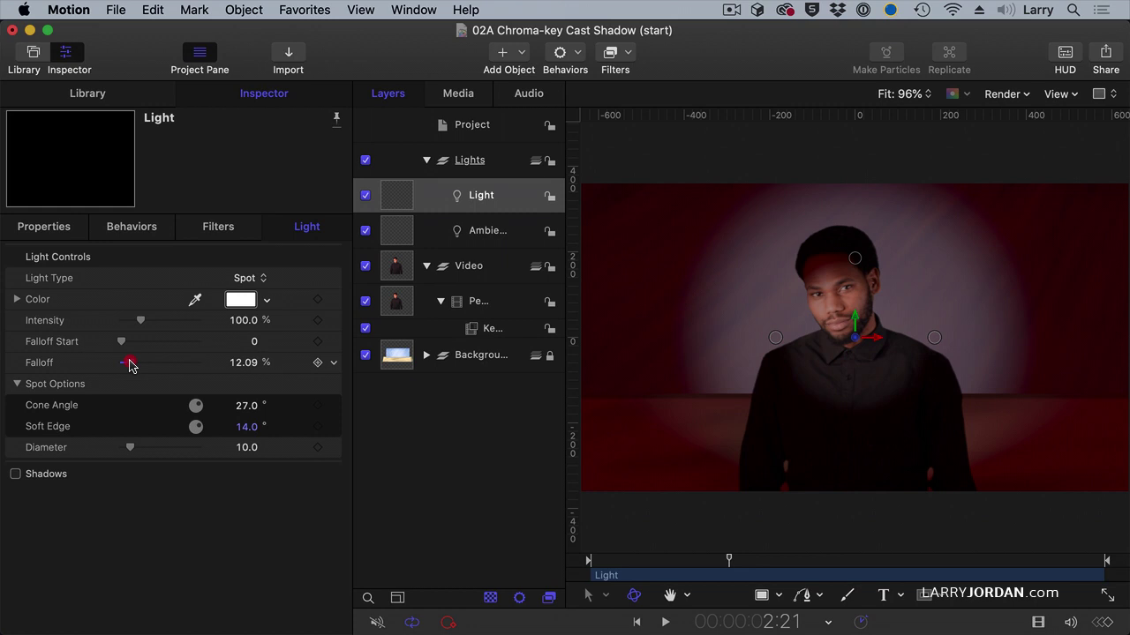
left_click_drag(130, 366, 116, 368)
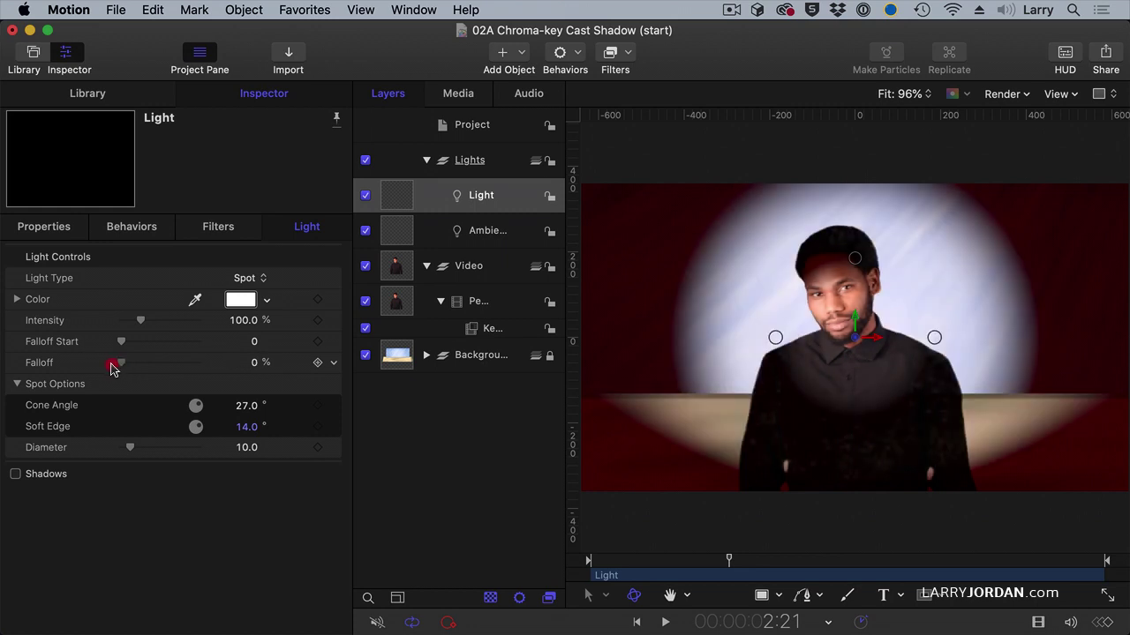
left_click_drag(119, 369, 126, 366)
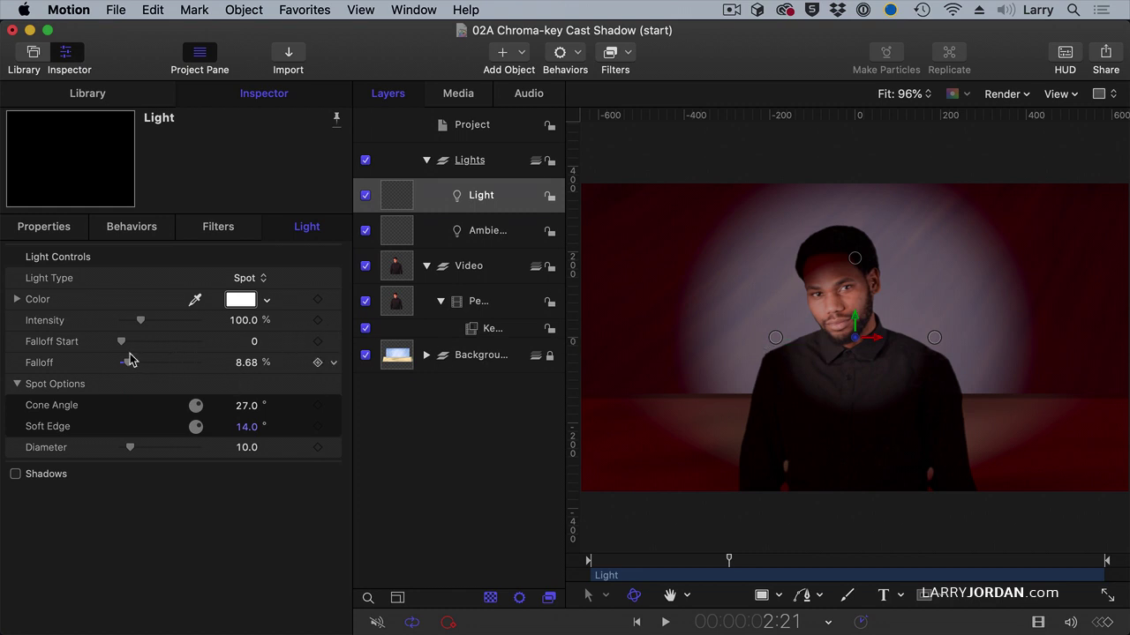
Step: Set the spotlight's cone angle to exactly 20°
left_click_drag(189, 413, 198, 410)
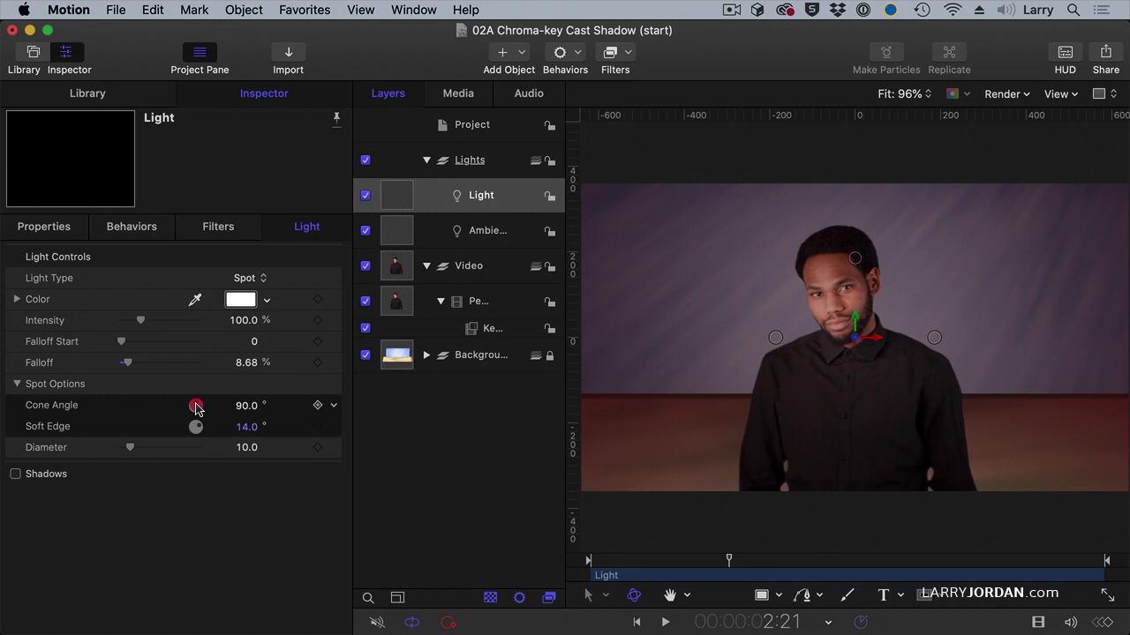
left_click(238, 407)
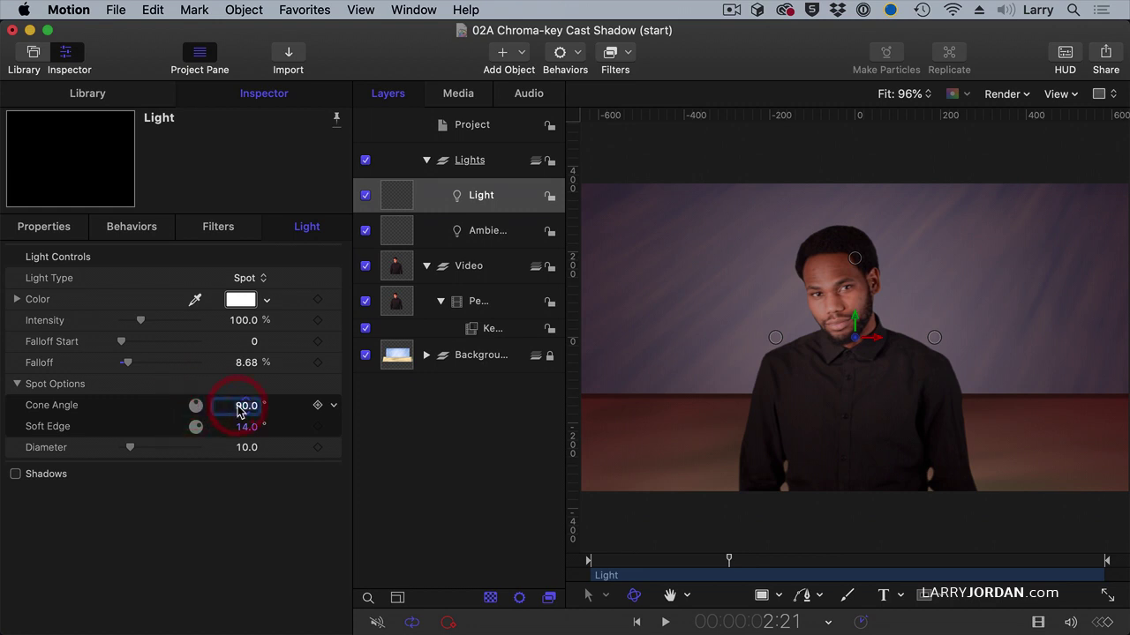
type("20")
key("Return")
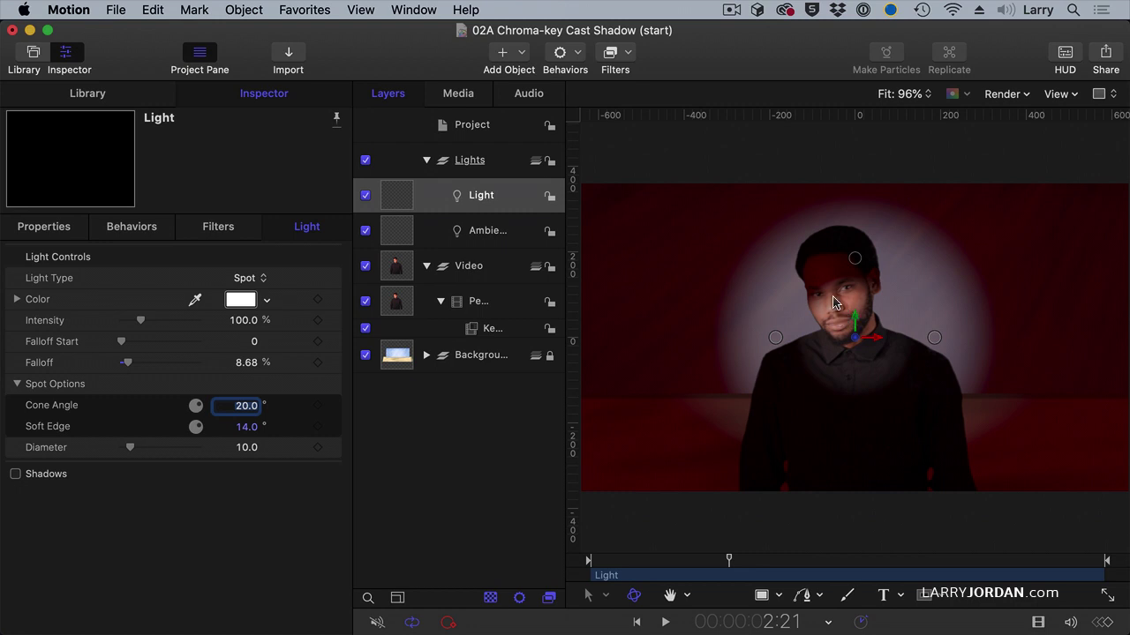
Step: Move the spotlight to X -119.15, Z 631.74 px and rotate it -10.3° on Y
left_click(44, 227)
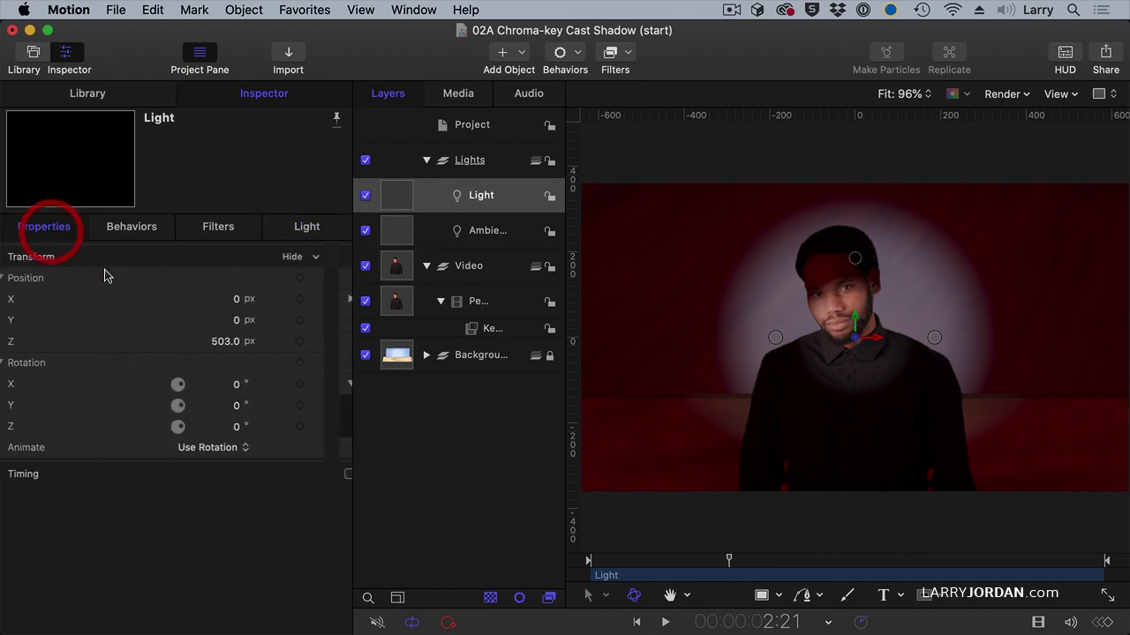
left_click_drag(242, 341, 242, 341)
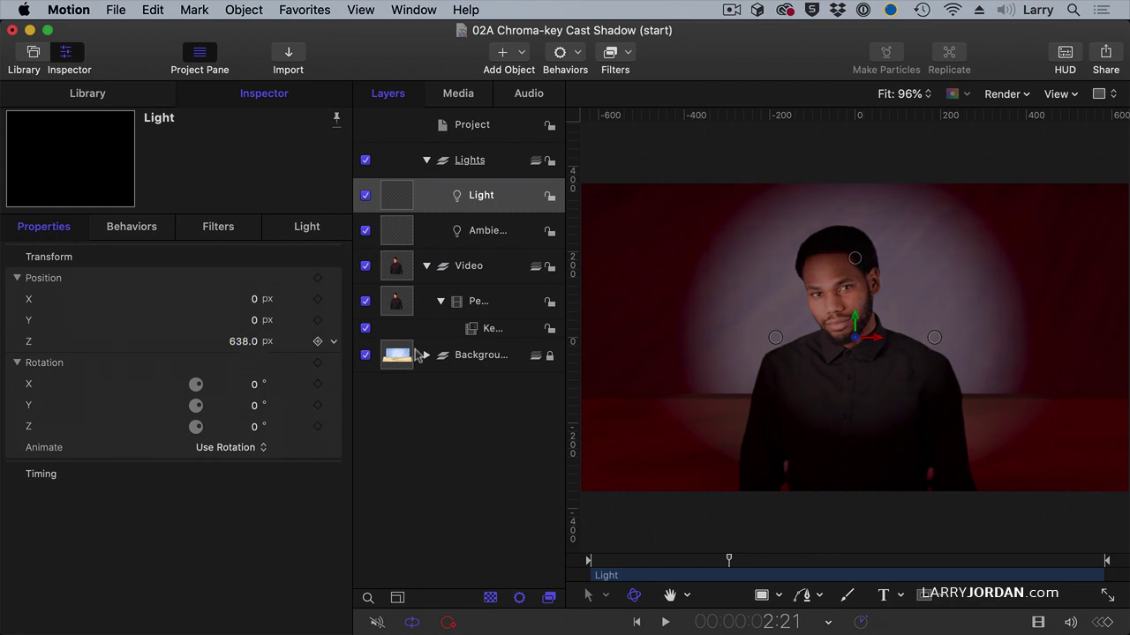
left_click_drag(877, 342, 815, 344)
left_click_drag(713, 340, 686, 339)
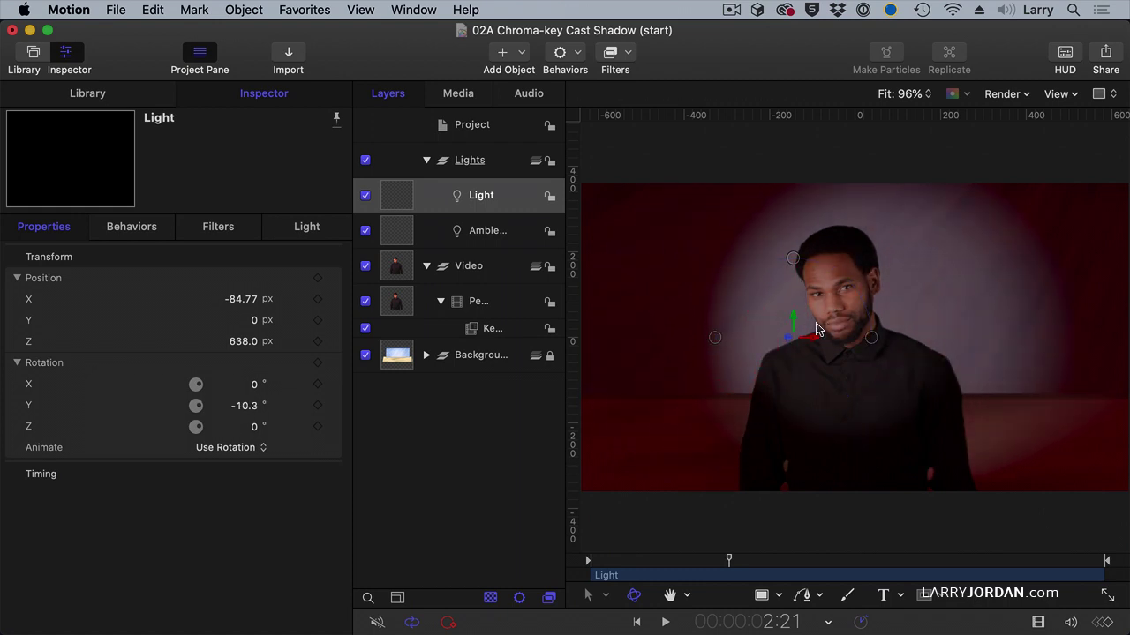
left_click_drag(816, 341, 788, 344)
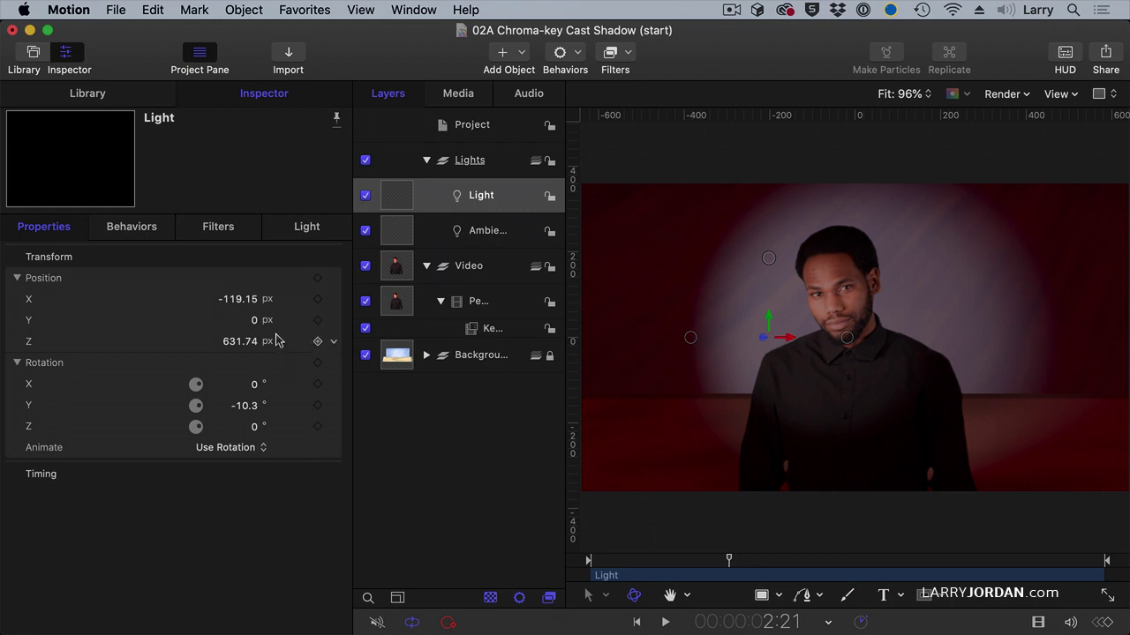
Step: Raise the spotlight's intensity to 150% and nudge its falloff up to 9.81%
left_click(306, 227)
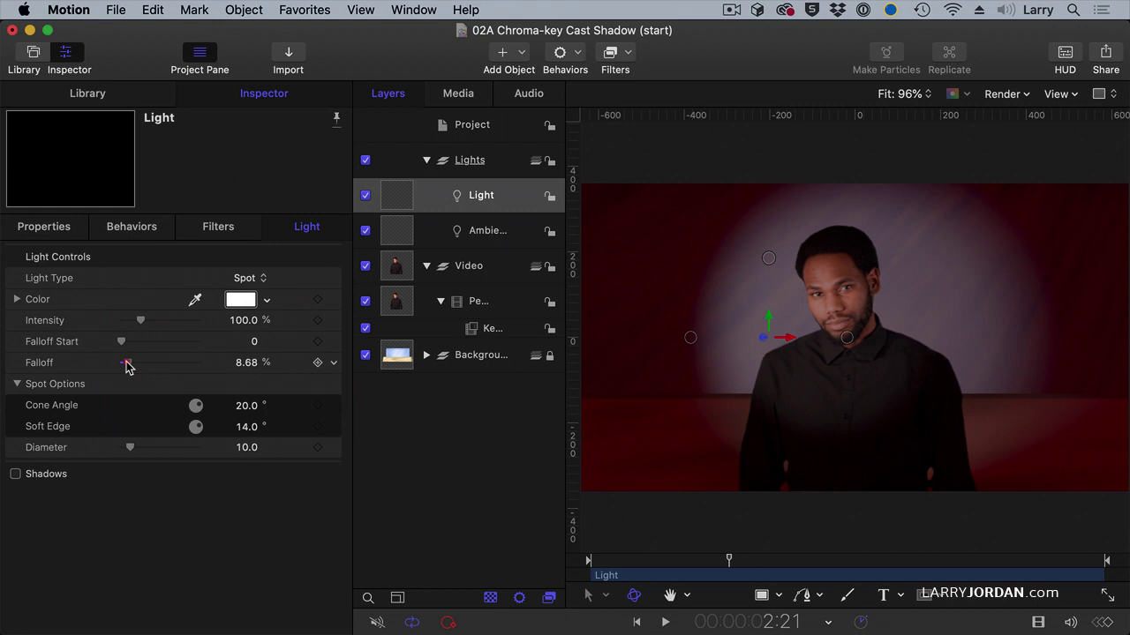
left_click_drag(127, 362, 131, 362)
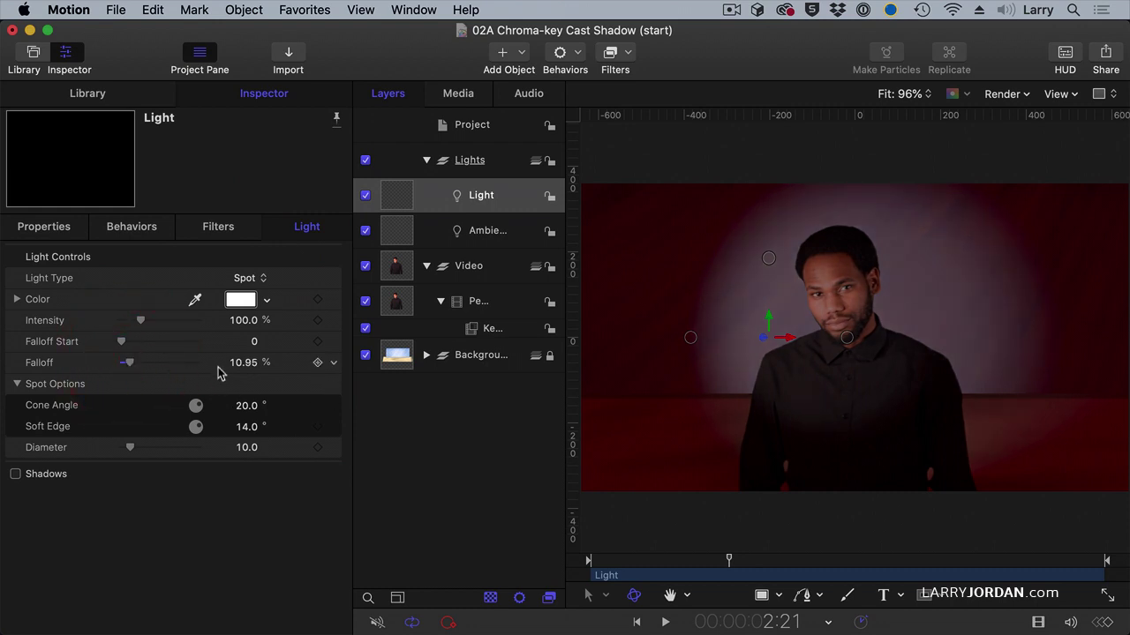
left_click(239, 322)
type("150")
key("Return")
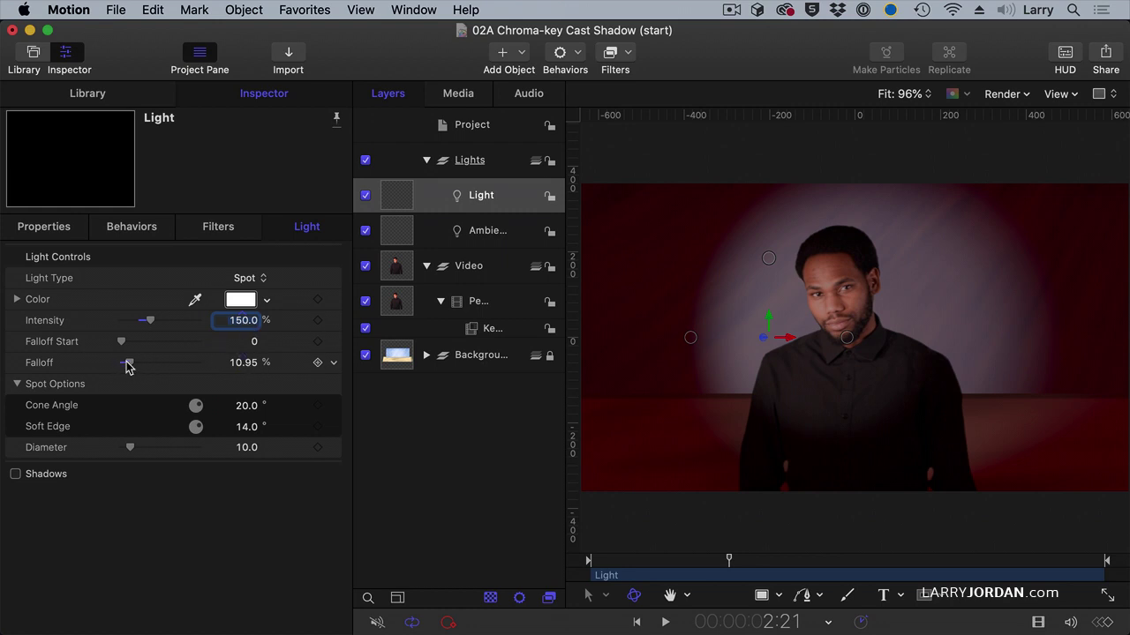
left_click_drag(128, 368, 128, 366)
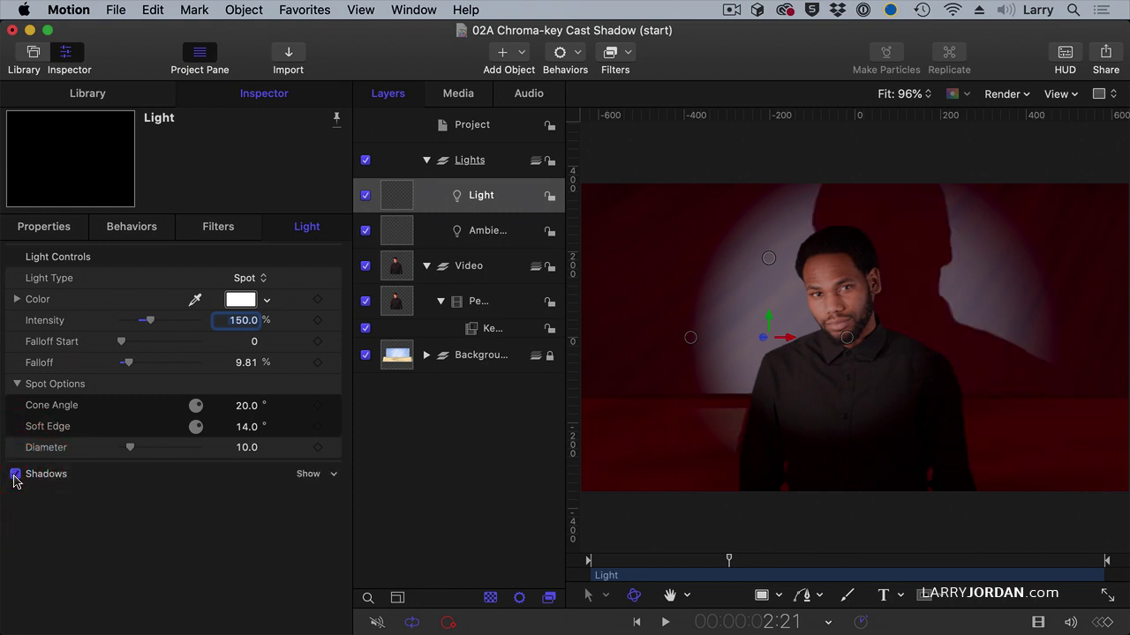
Step: Move the spotlight up and back to X −168.15, Y 130.48, Z 978.74
left_click_drag(768, 322, 768, 225)
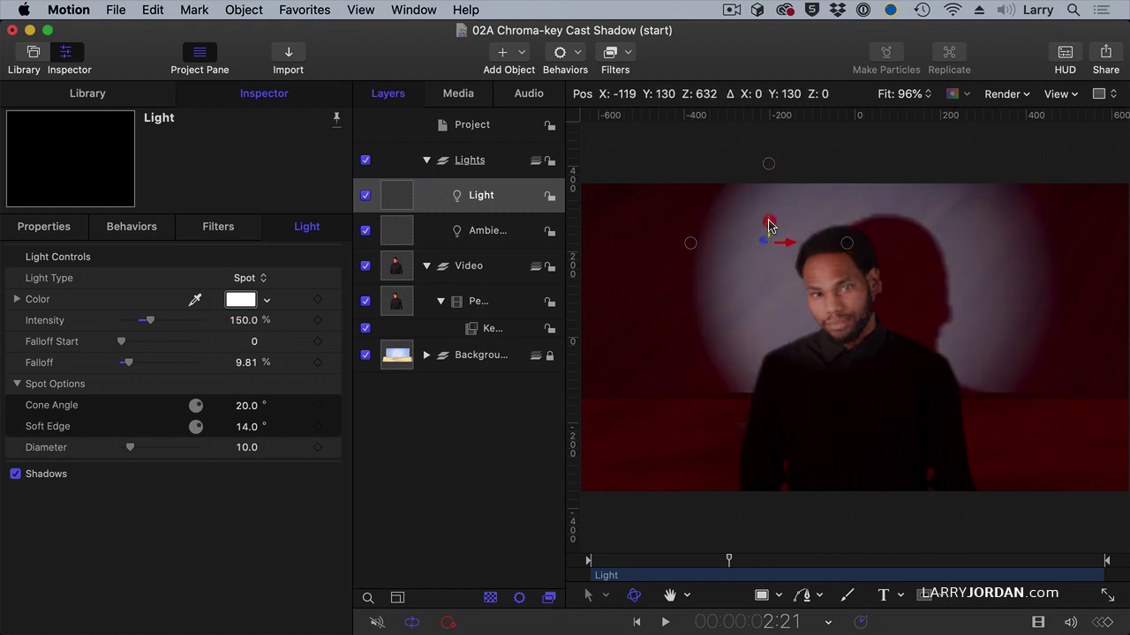
left_click(51, 228)
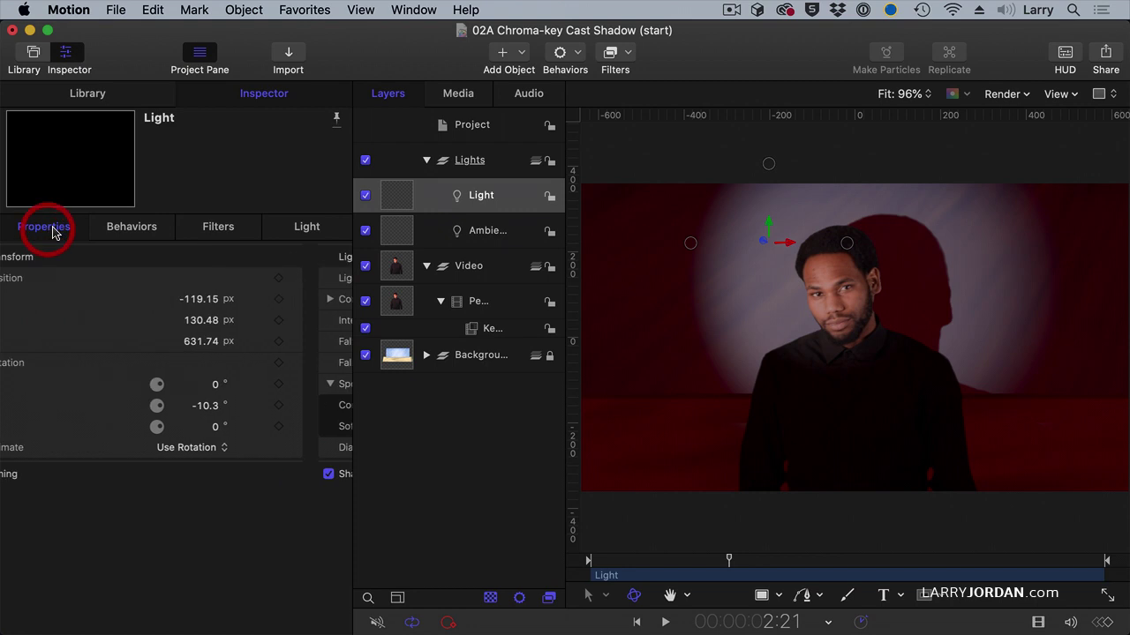
mouse_move(246, 345)
left_mouse_down()
mouse_move(300, 345)
mouse_move(239, 344)
left_mouse_up()
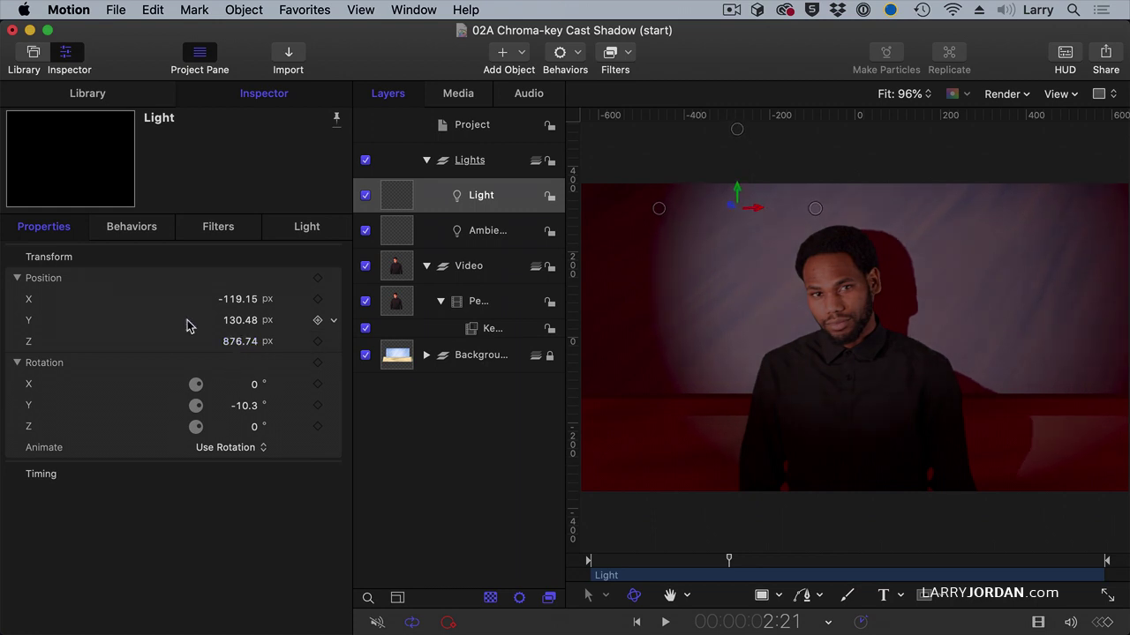
left_click_drag(235, 299, 235, 300)
left_click_drag(235, 342, 239, 340)
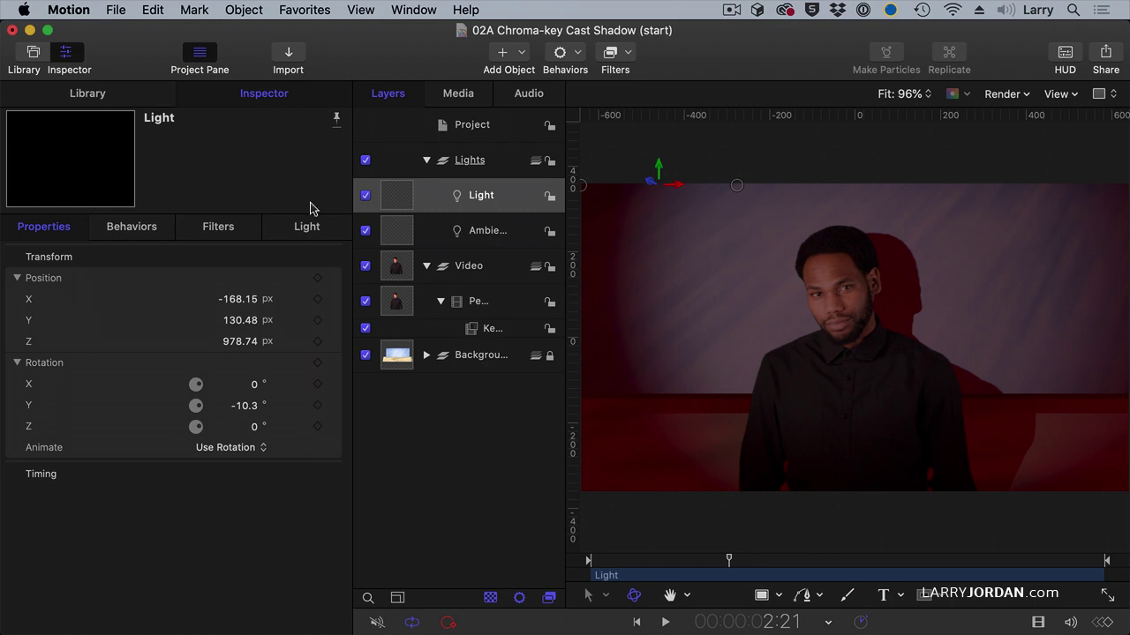
left_click(305, 226)
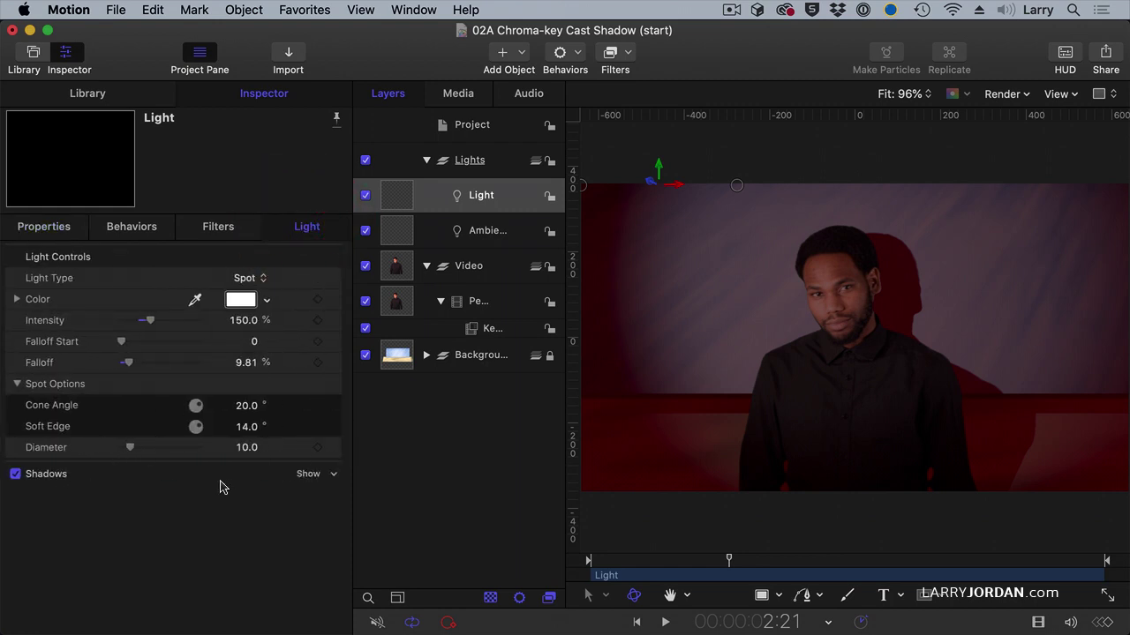
Step: Set the shadow opacity to 86.36% and its softness to 60
left_click(300, 476)
left_click_drag(198, 495, 188, 495)
left_click_drag(121, 517, 228, 517)
left_click(240, 518)
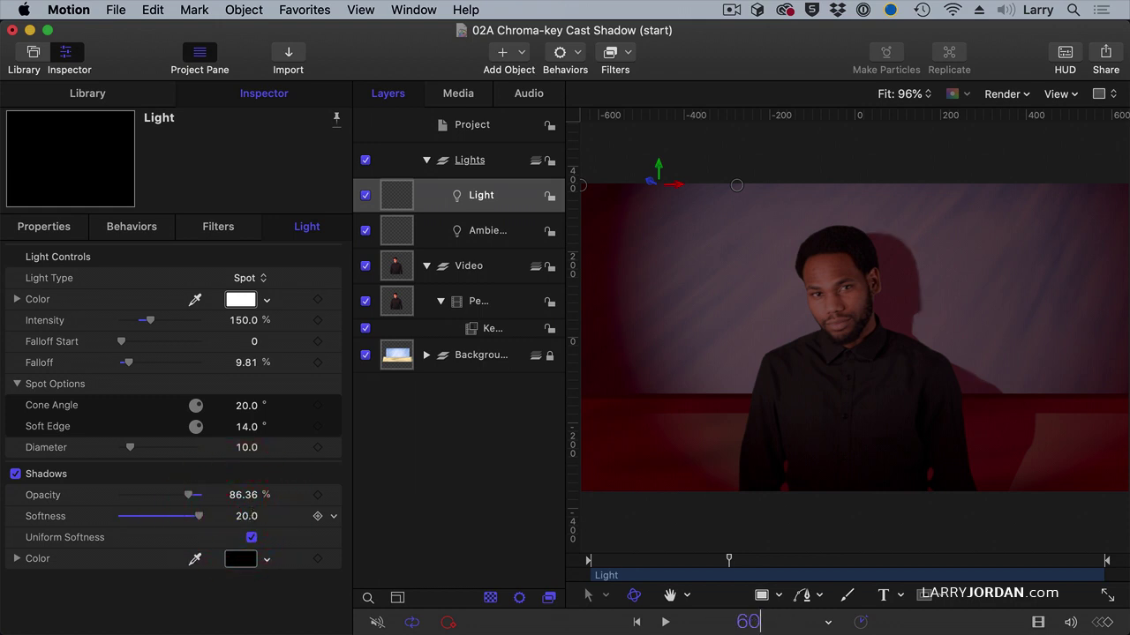
type("60")
key("Return")
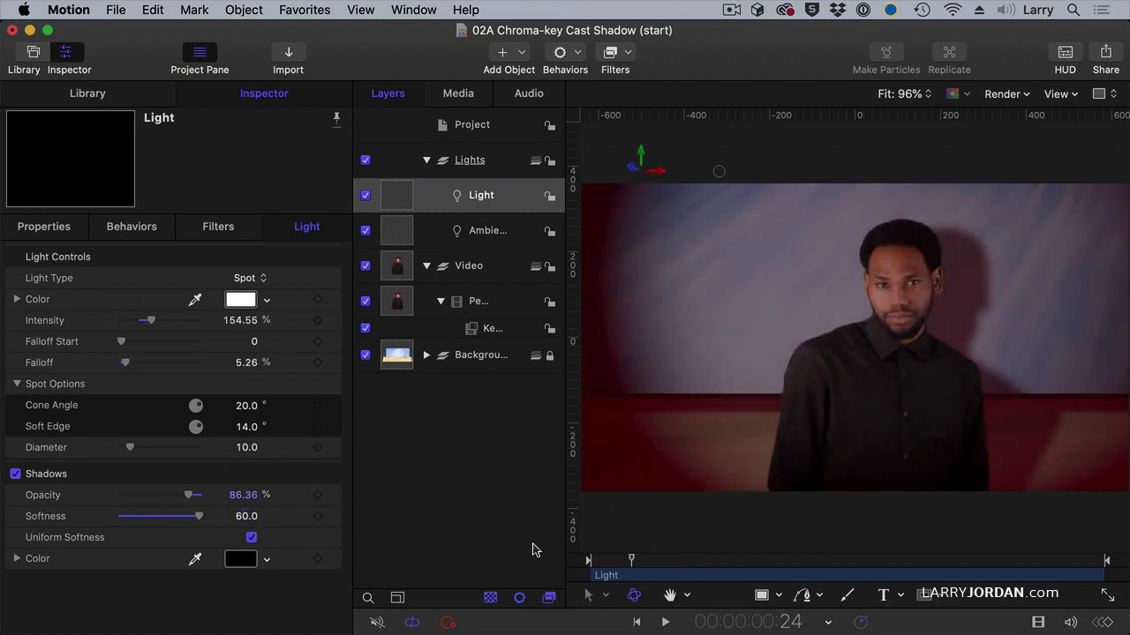
Step: Rewind the playhead to the start and narrow the spotlight cone angle to 12°
left_click_drag(625, 574, 593, 564)
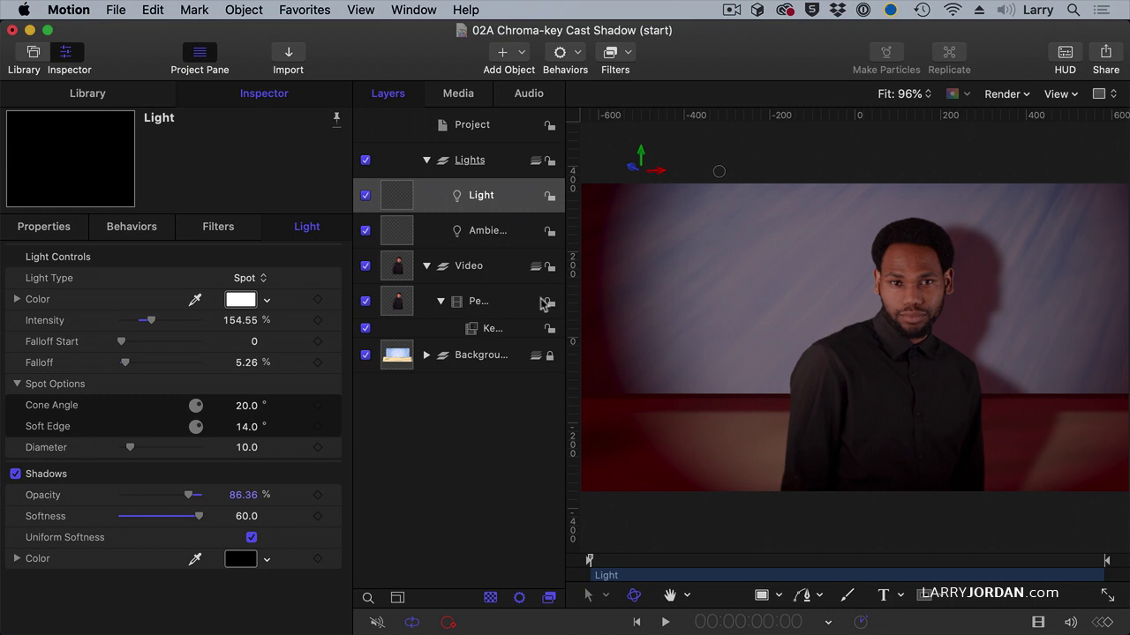
left_click(242, 406)
type("12")
key("Return")
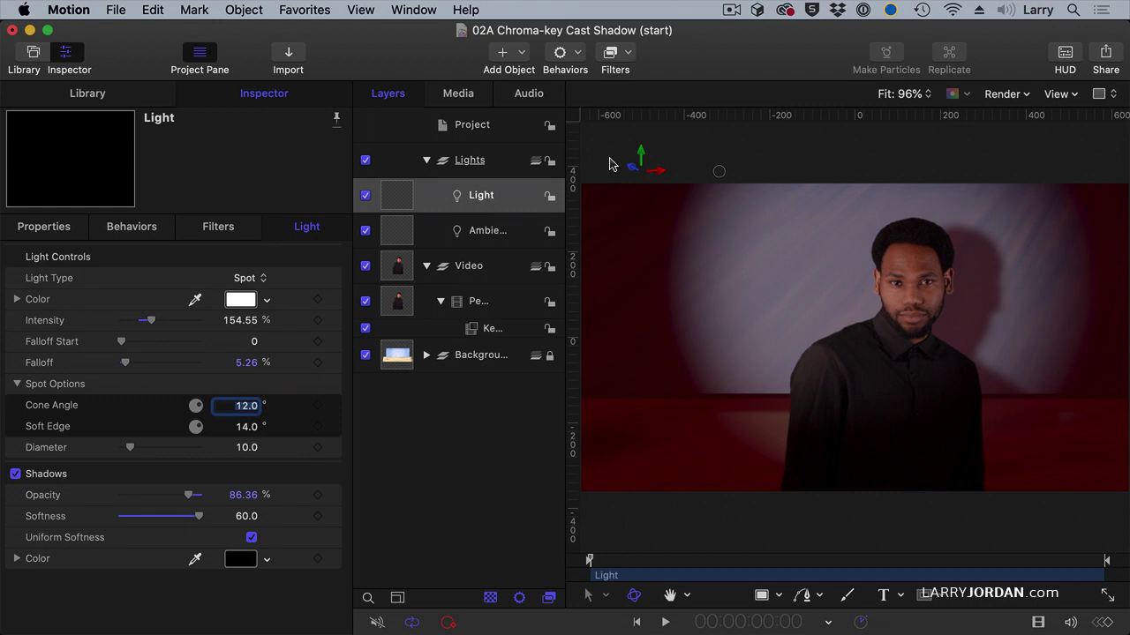
Step: Tilt the spotlight to −13° X and −11.3° Y at Z 1025.74, then play the shot
left_click(62, 227)
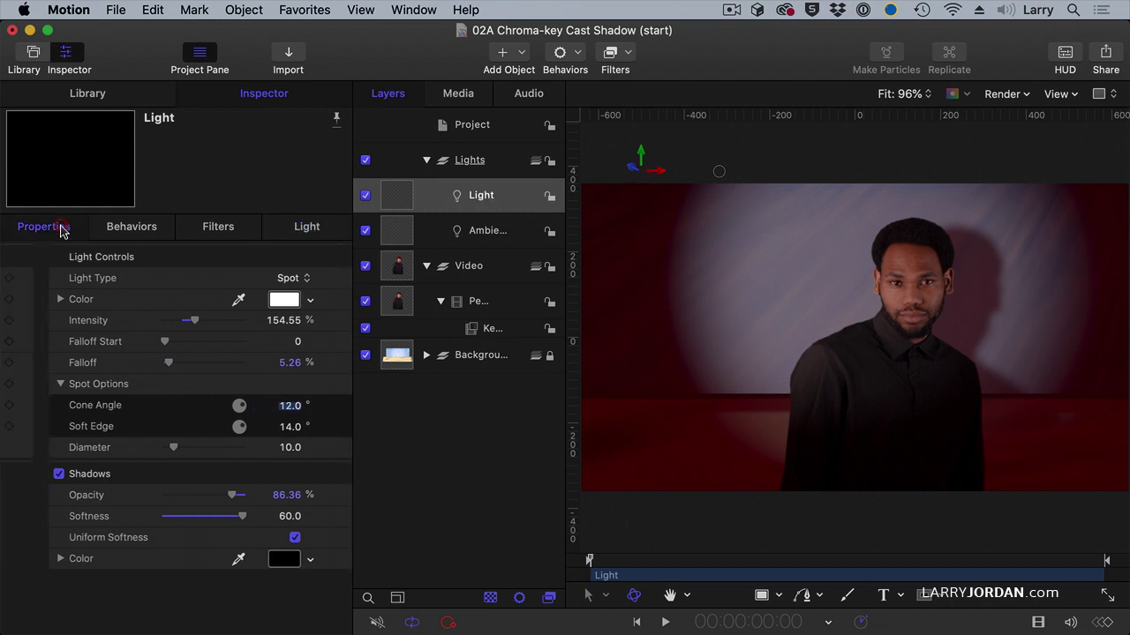
left_click_drag(238, 413, 229, 385)
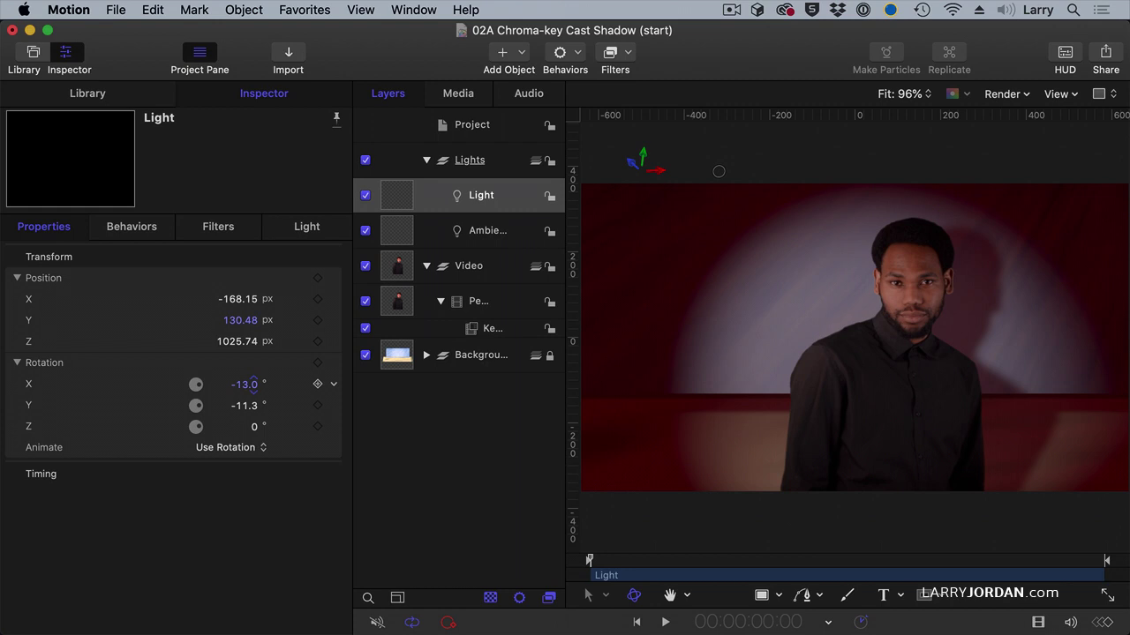
key("space")
left_click(574, 563)
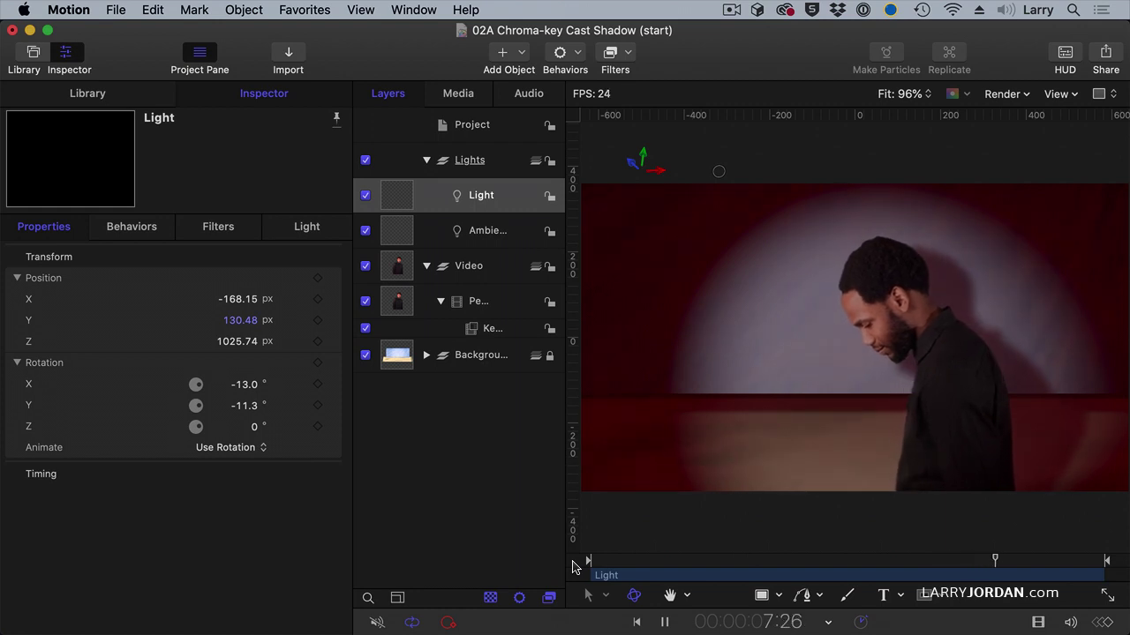
Step: Replay the shot from the start, stop at 4:29, and deselect the light
key("space")
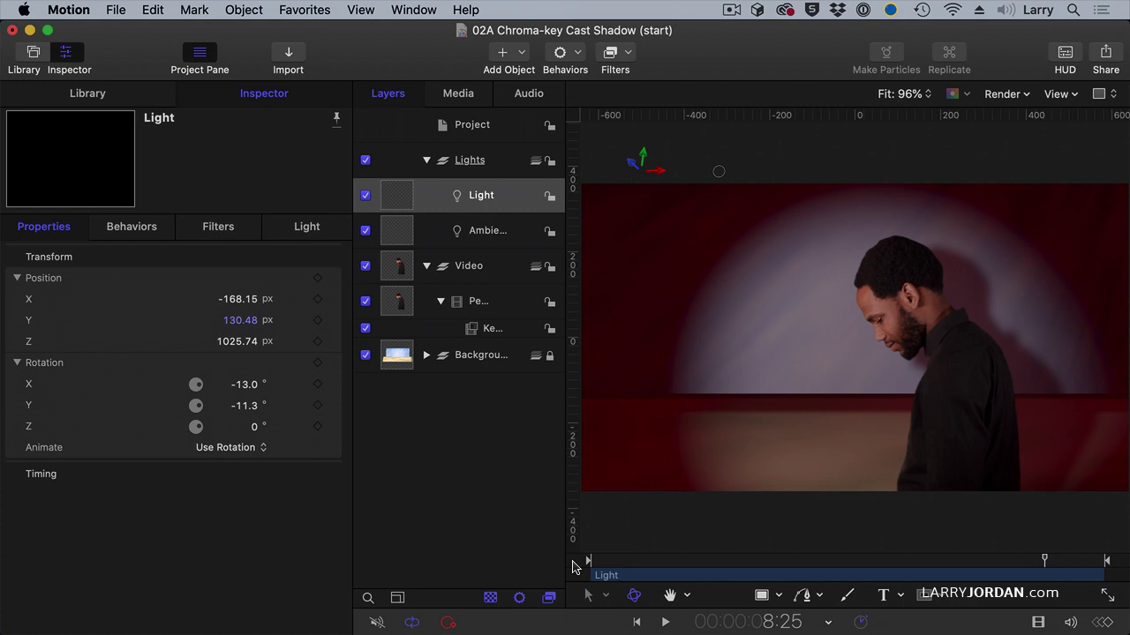
left_click(589, 564)
key("space")
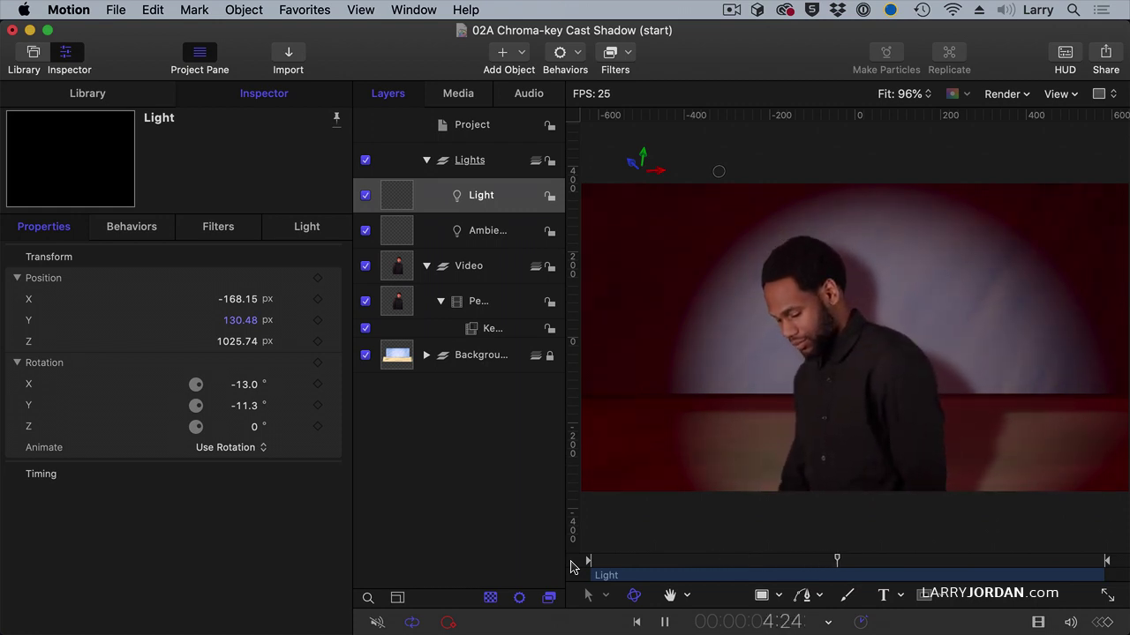
key("space")
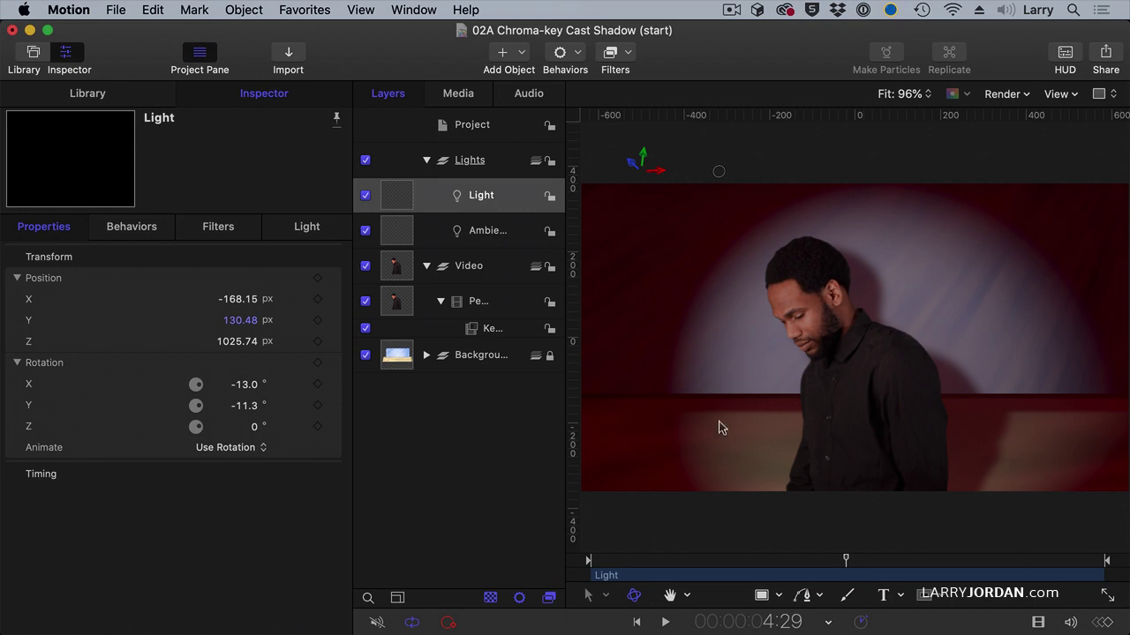
left_click(439, 451)
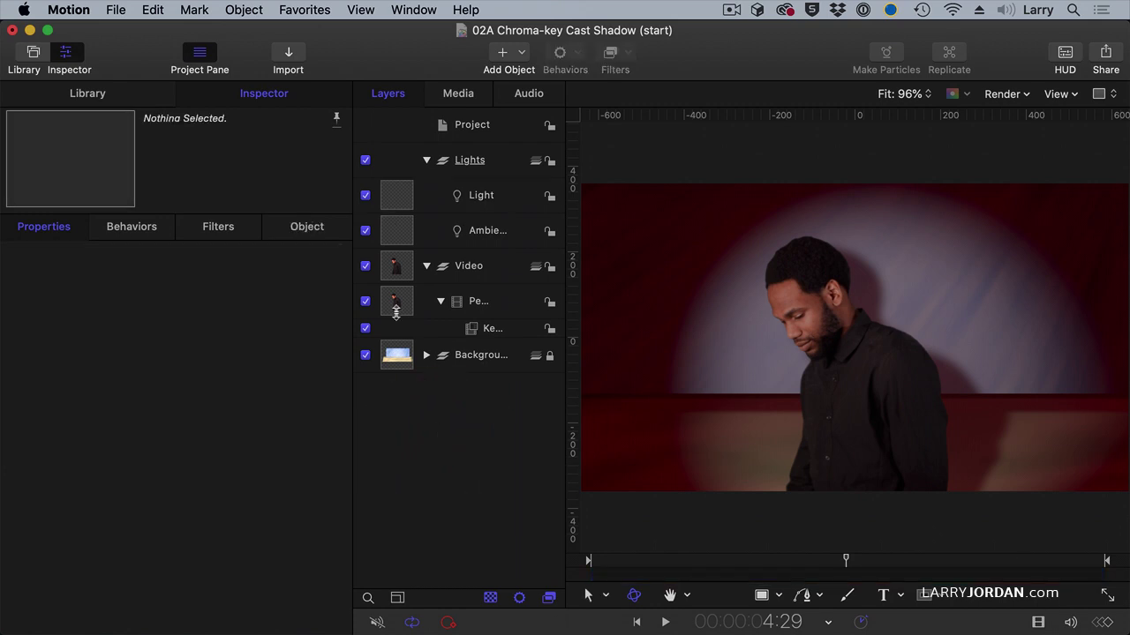